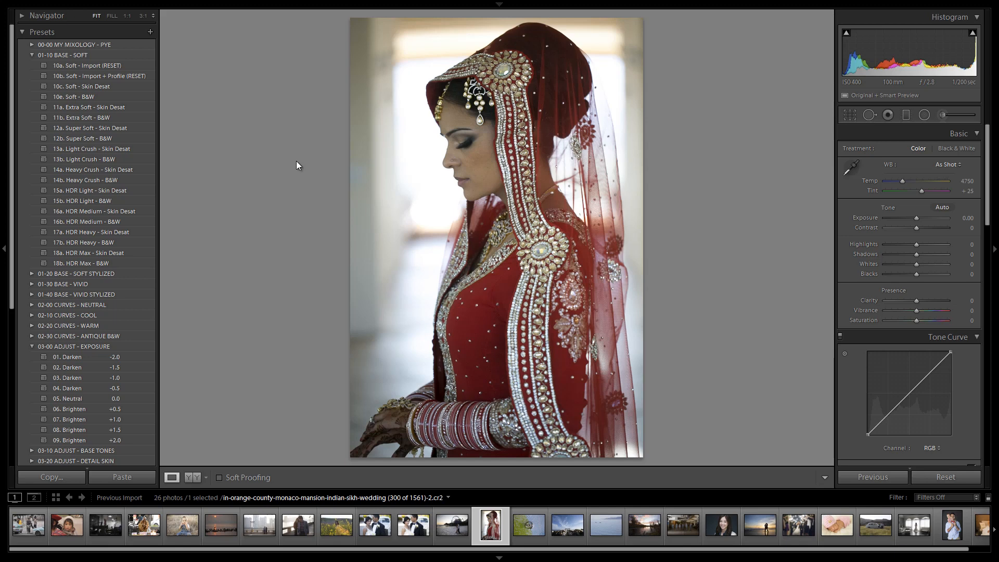
Step: Cycle the photo info overlay through camera details and file name, and hide it again
key("i")
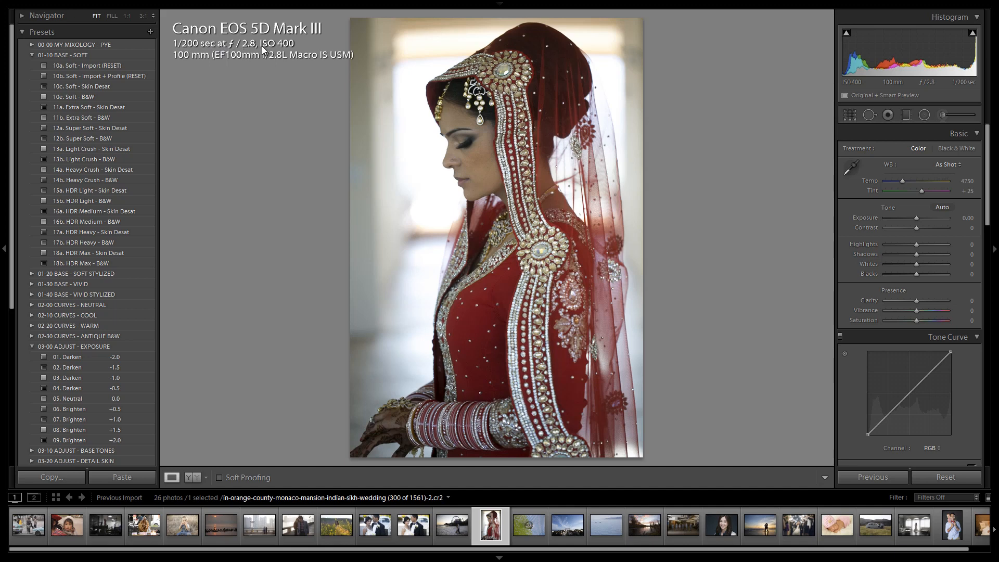
key("i")
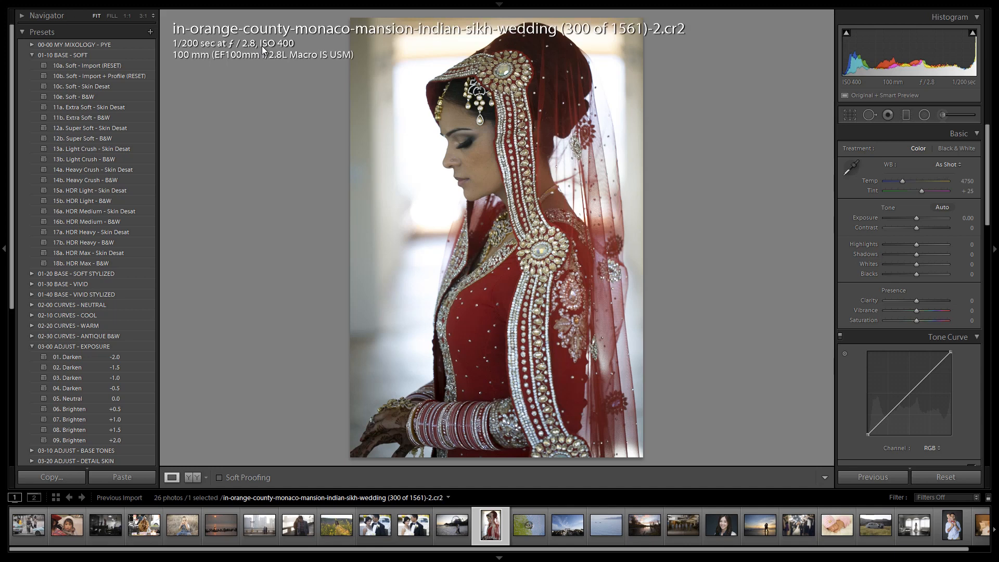
key("i")
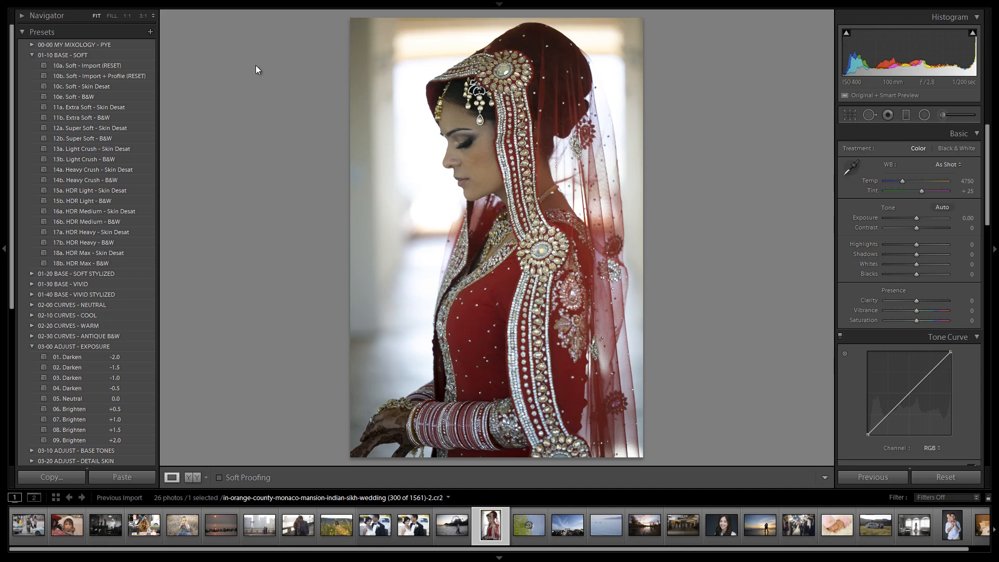
Step: Compare the "11a. Extra Soft - Skin Desat" and "10c. Soft - Skin Desat" presets on the bride photo, keeping 11a applied
left_click(84, 108)
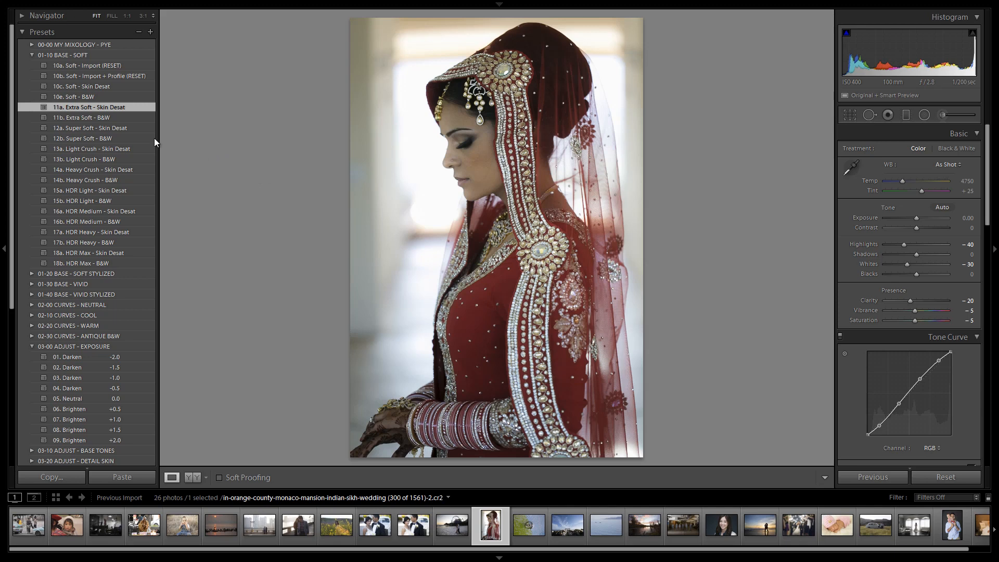
left_click(113, 87)
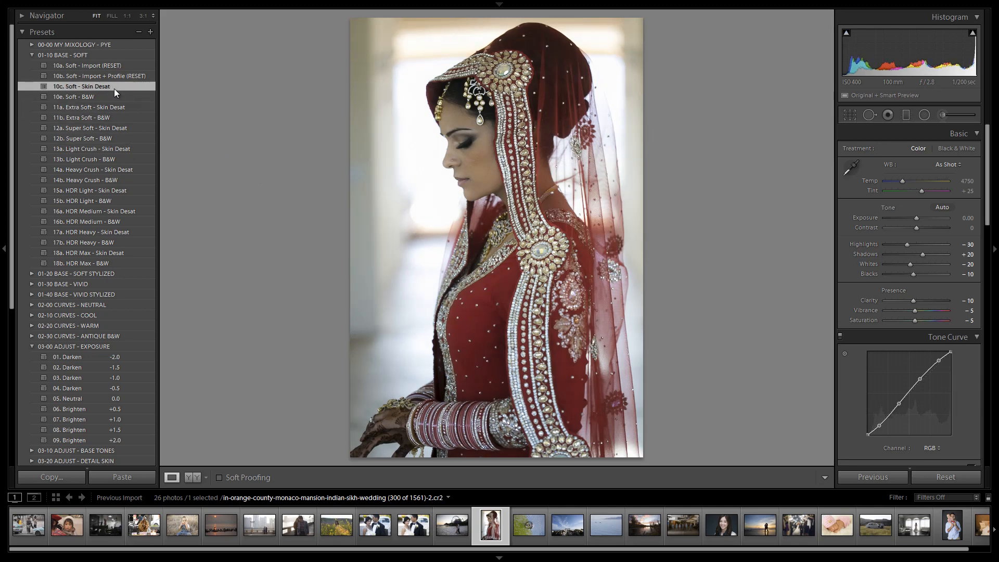
left_click(113, 107)
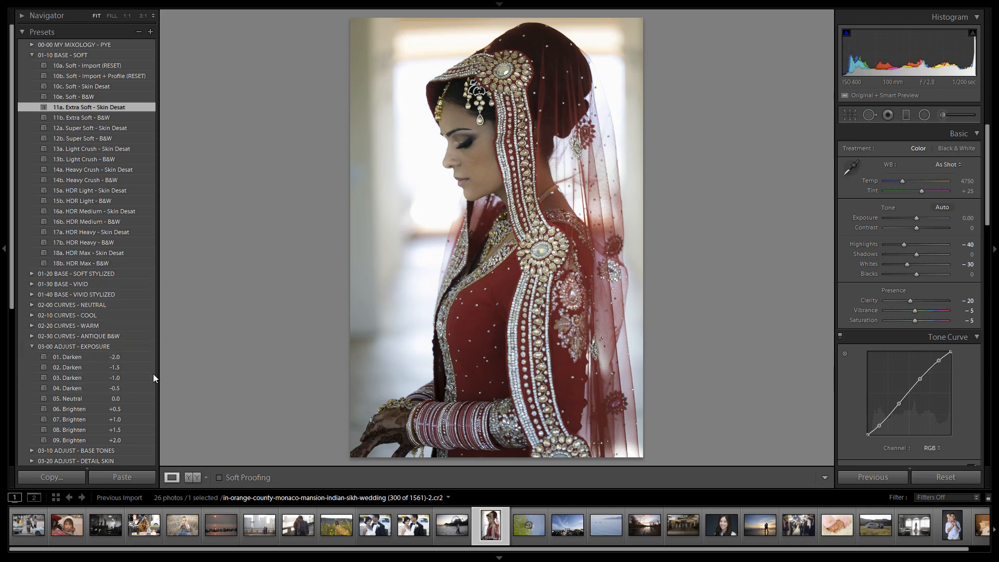
Step: Compare the "06. Brighten +0.5" and "07. Brighten +1.0" exposure presets, leaving the +1.0 preset applied
left_click(104, 408)
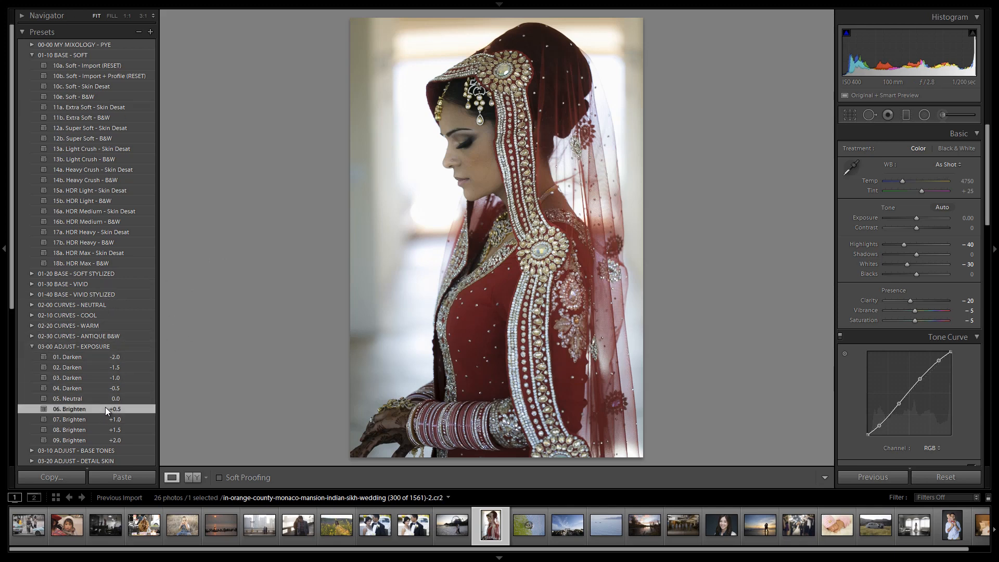
left_click(111, 419)
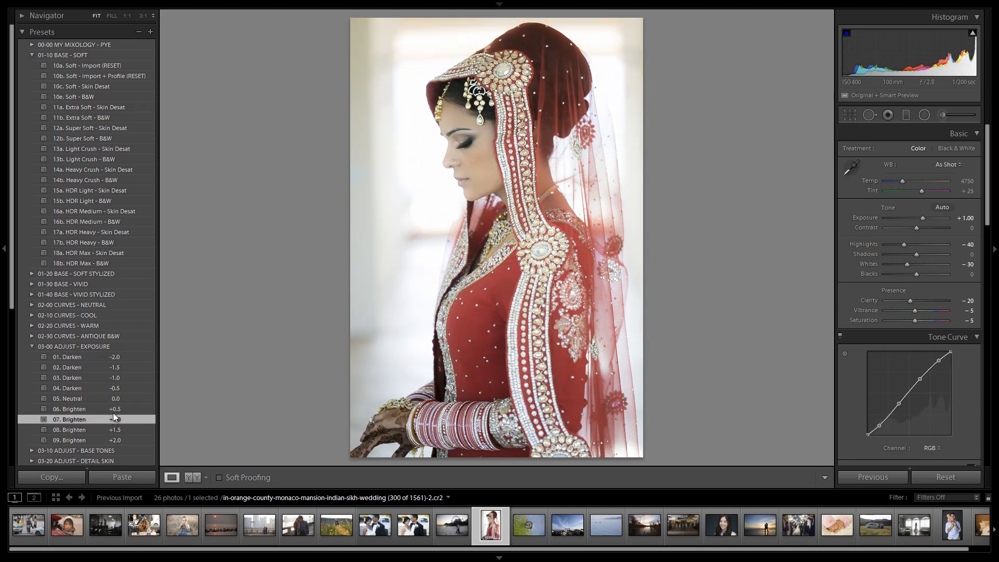
left_click(113, 411)
left_click(113, 416)
left_click(110, 412)
left_click(109, 420)
Step: Lower the exposure to +0.70 and cool the white balance temperature to 4500
key("Down")
key("Down")
key("Down")
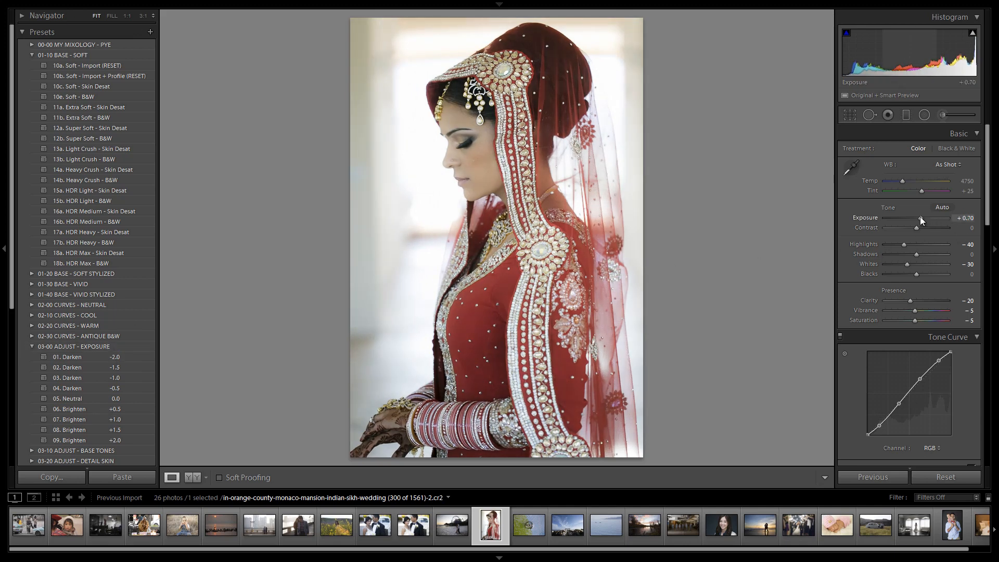
key("Down")
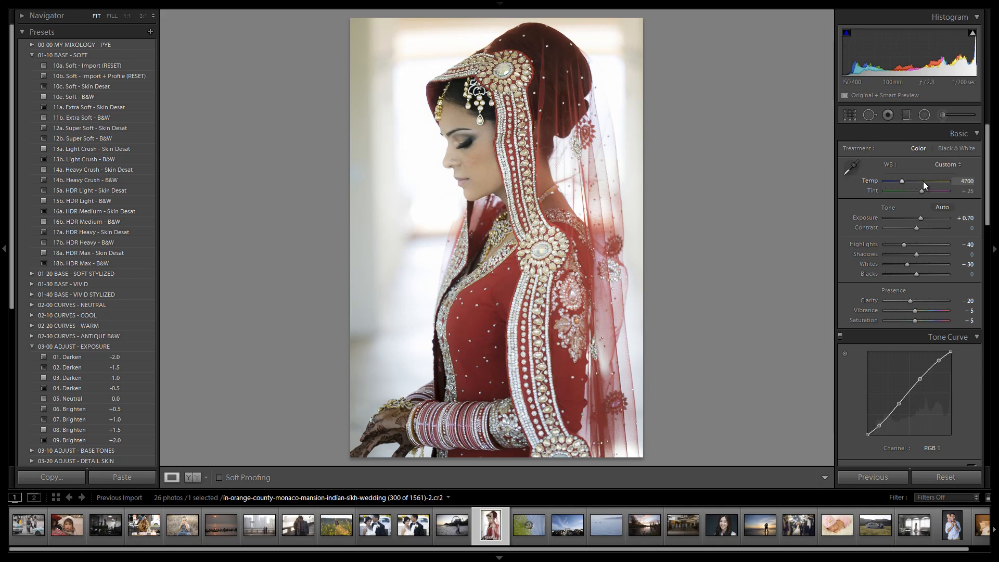
key("Down")
key("Down")
key("Down")
key("Down")
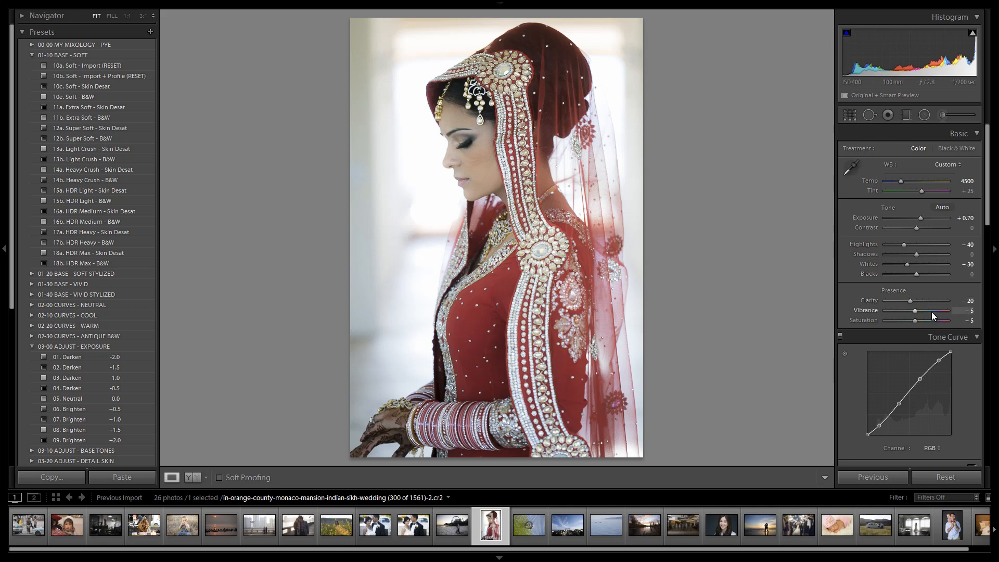
Step: Review the tone curve, HSL and sharpening settings, and inspect the bride's skin, lashes and jewellery at 1:1
scroll(944, 269, "down", 5)
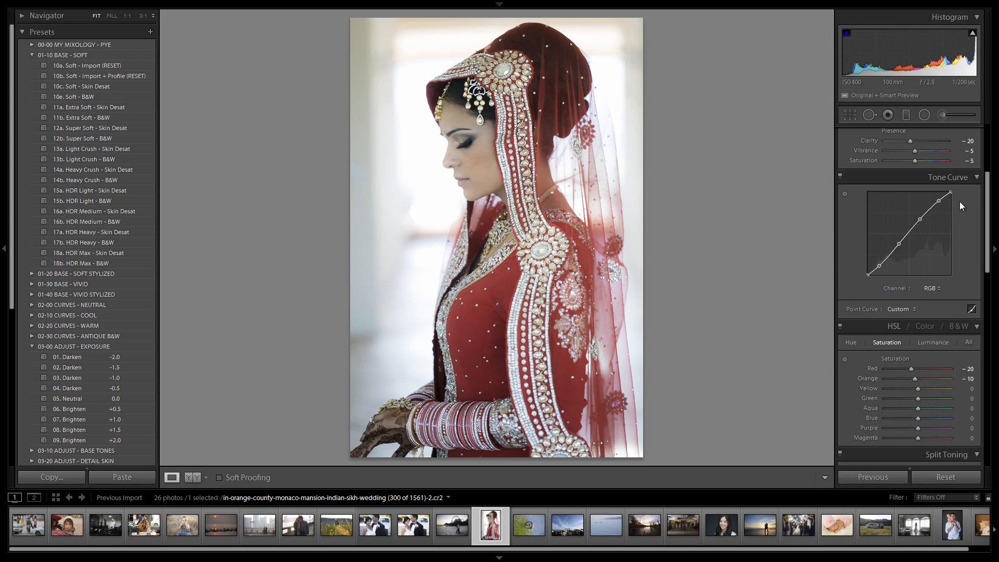
scroll(961, 202, "down", 8)
scroll(944, 233, "down", 3)
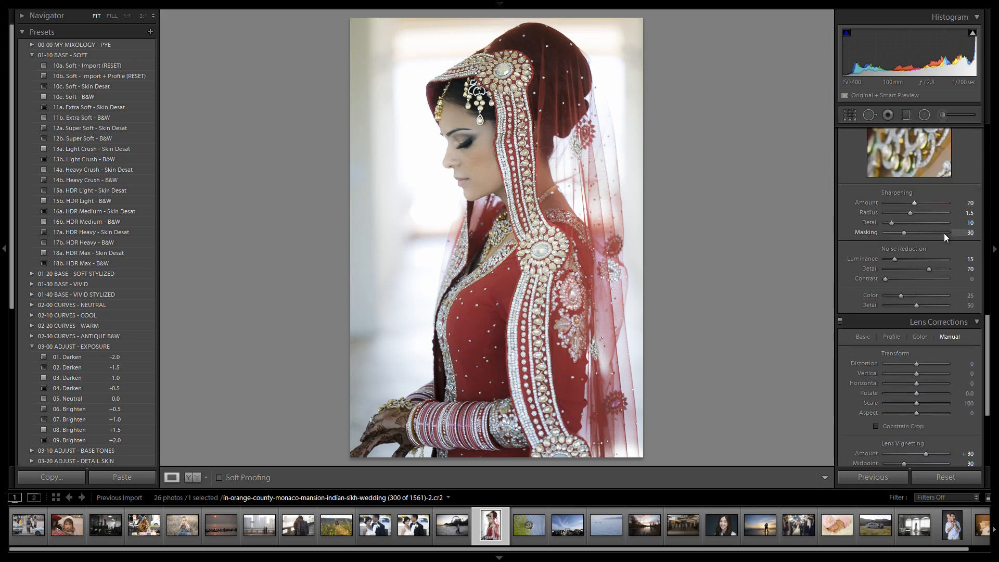
left_click(467, 141)
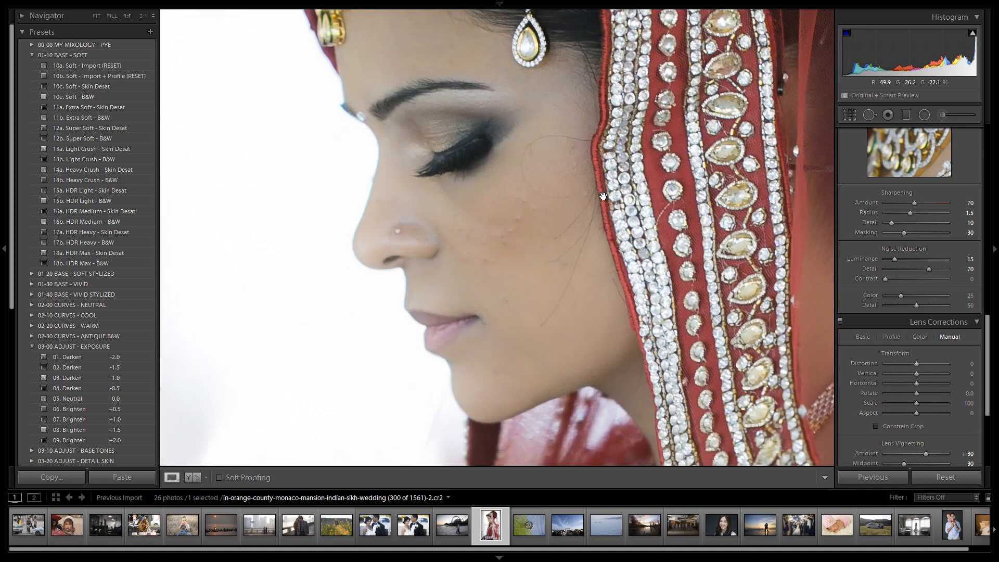
left_click_drag(553, 159, 560, 264)
left_click_drag(718, 122, 686, 205)
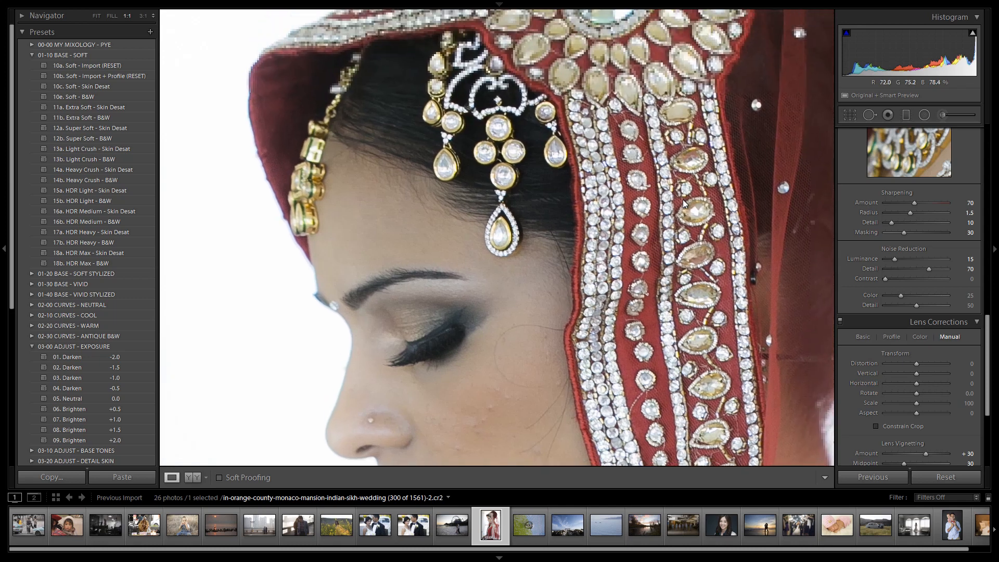
left_click_drag(632, 237, 629, 154)
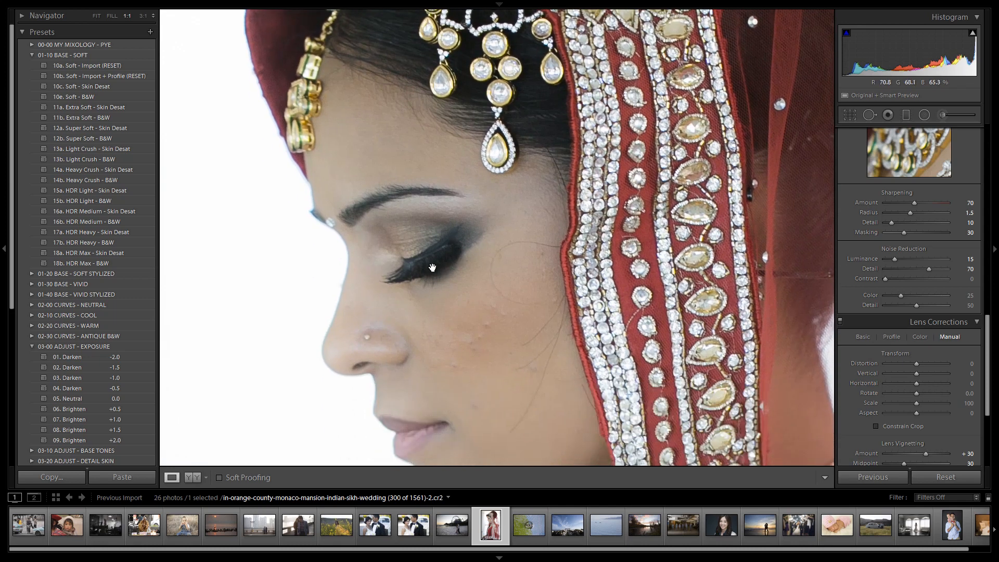
left_click_drag(428, 321, 432, 274)
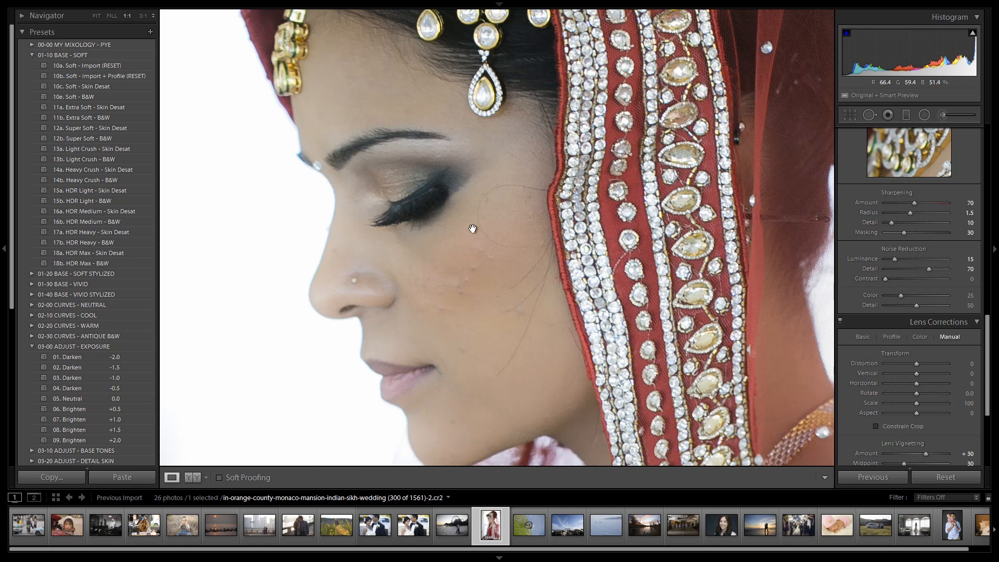
scroll(515, 312, "down", 3)
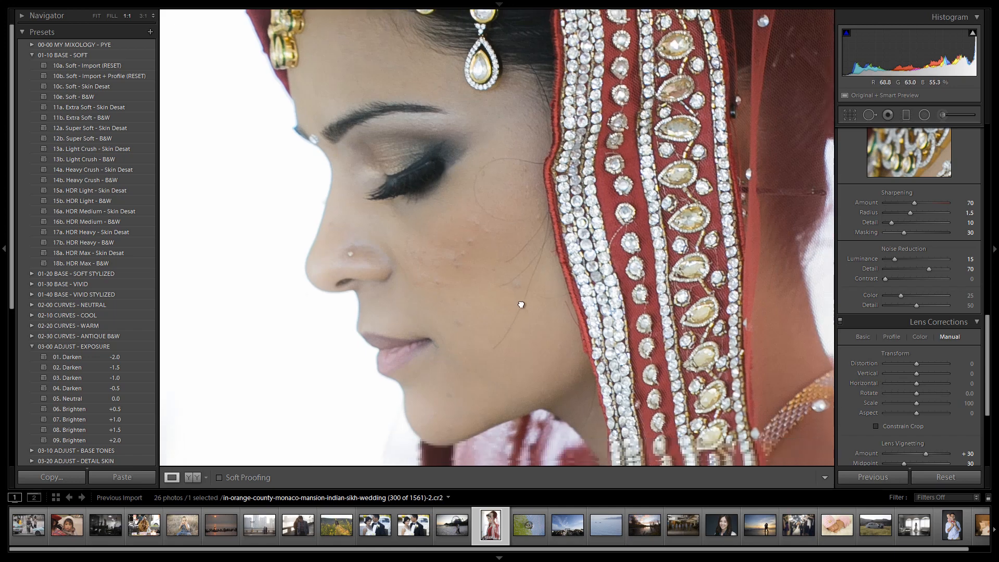
left_click(621, 318)
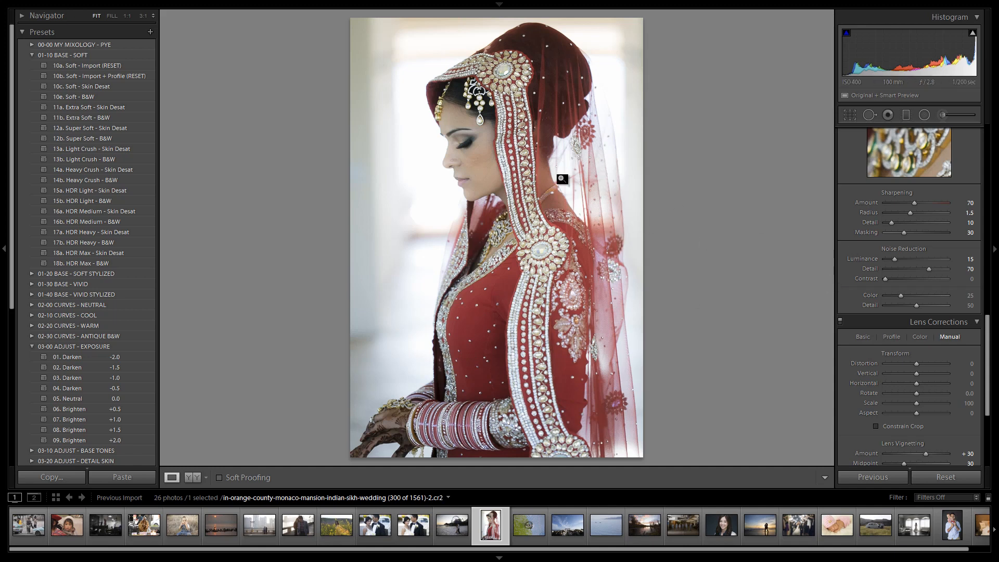
Step: Try a lens vignetting amount of +50, and return the amount to +30
scroll(915, 258, "down", 3)
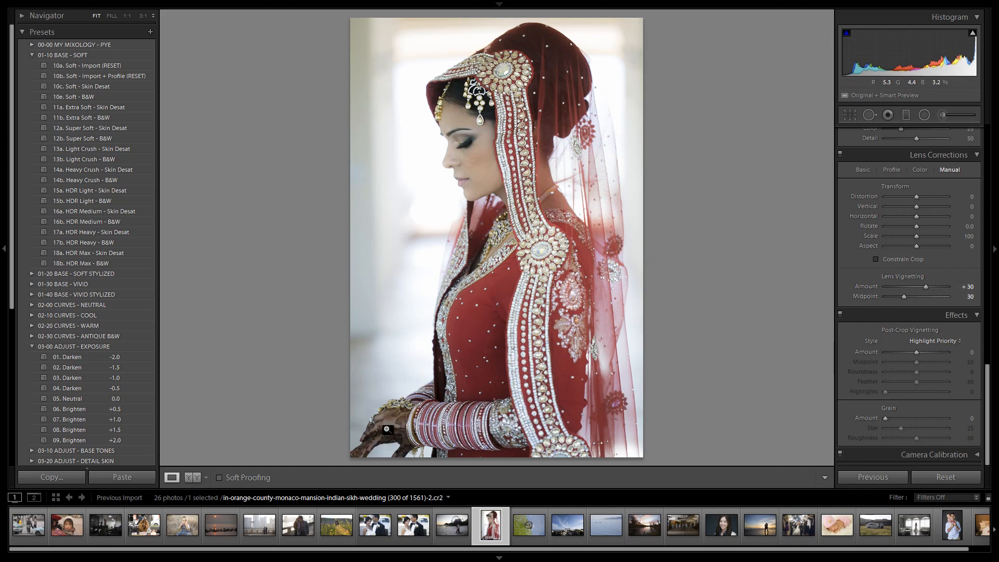
key("shift+Up")
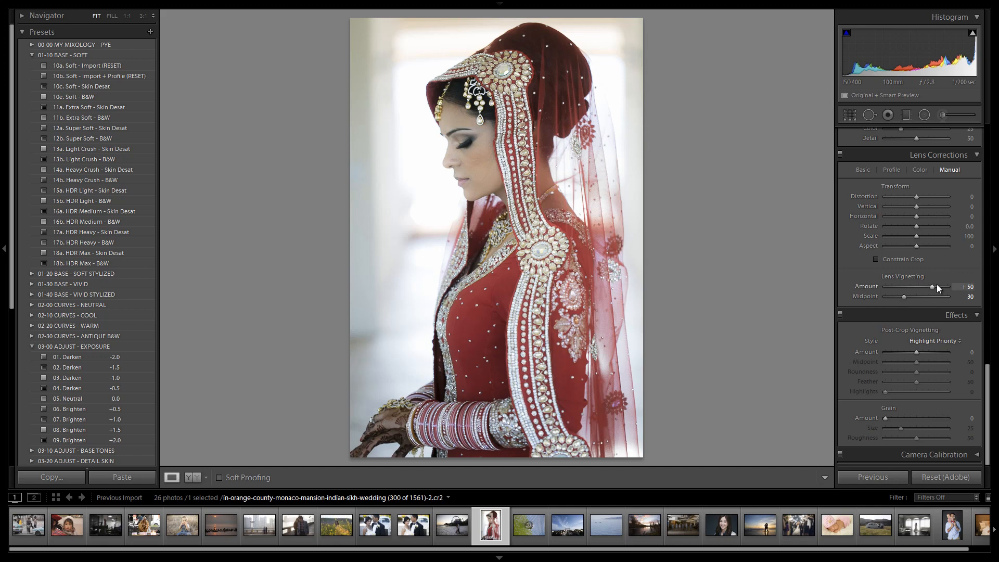
key("shift+Down")
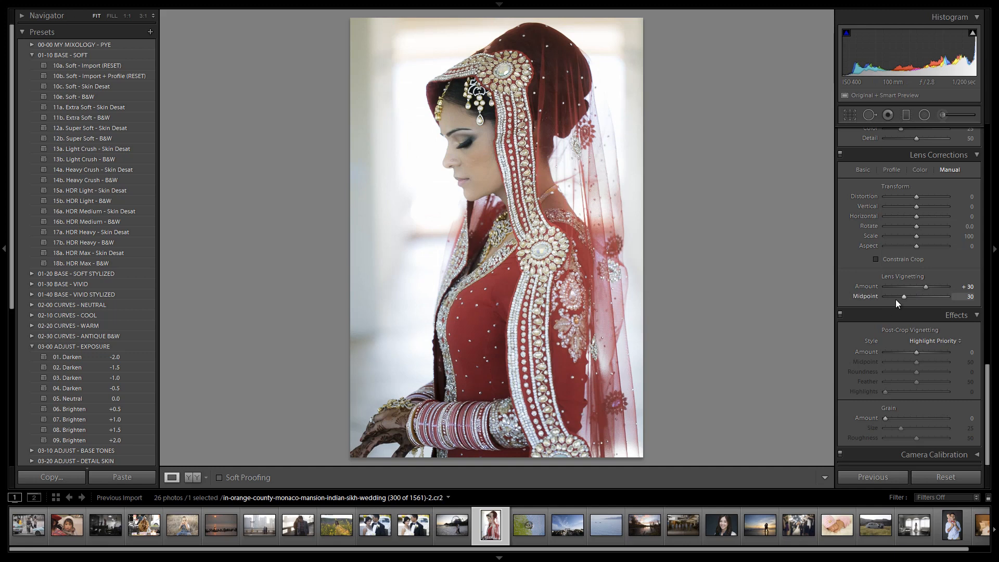
Step: Activate the Adjustment Brush and load the "14 Clothing | Texture" effect
scroll(886, 358, "up", 15)
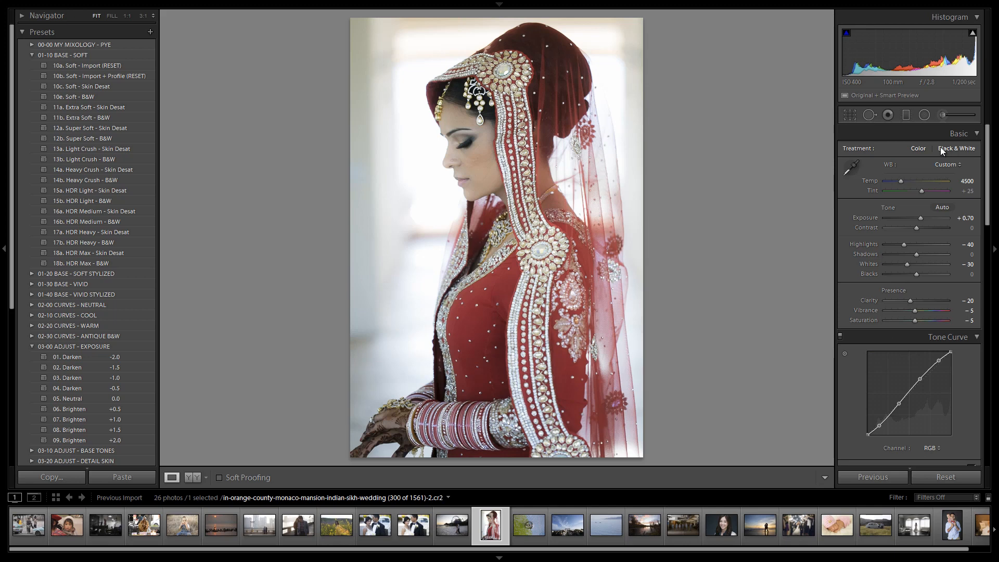
left_click(947, 119)
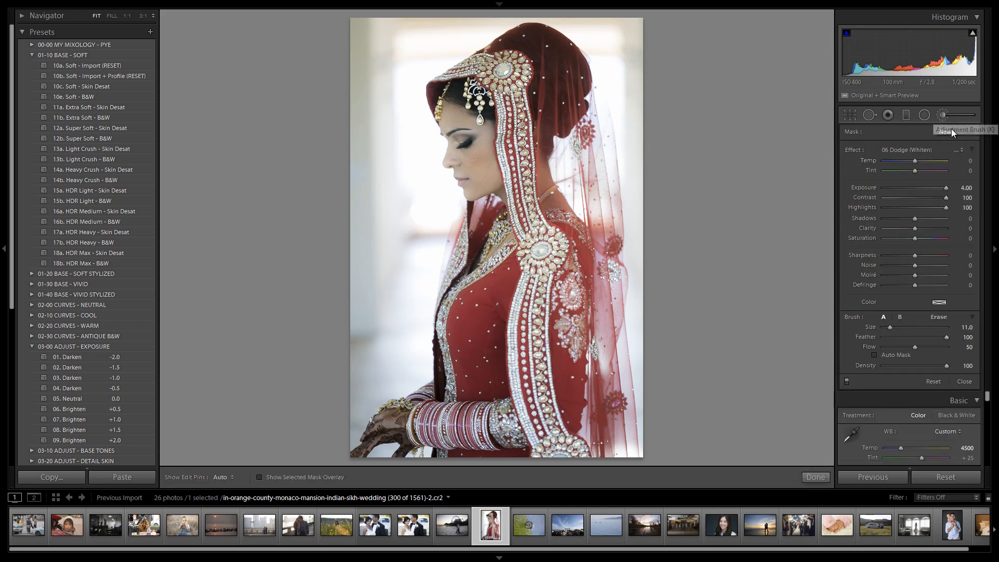
left_click(924, 151)
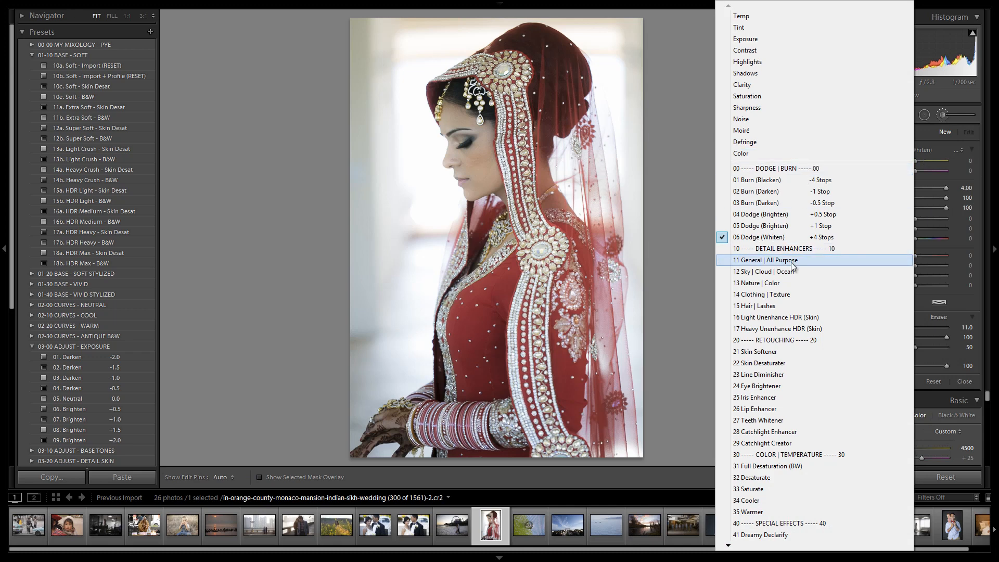
left_click(780, 295)
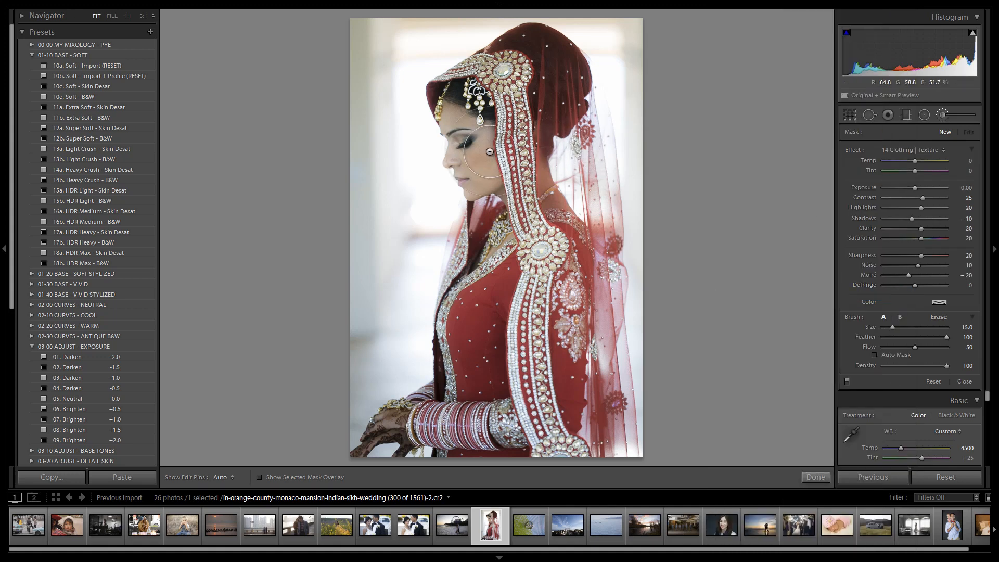
Step: Paint the clothing texture effect across the whole photo using brush size 59.1 and flow 100
scroll(422, 73, "up", 5)
scroll(398, 83, "up", 2)
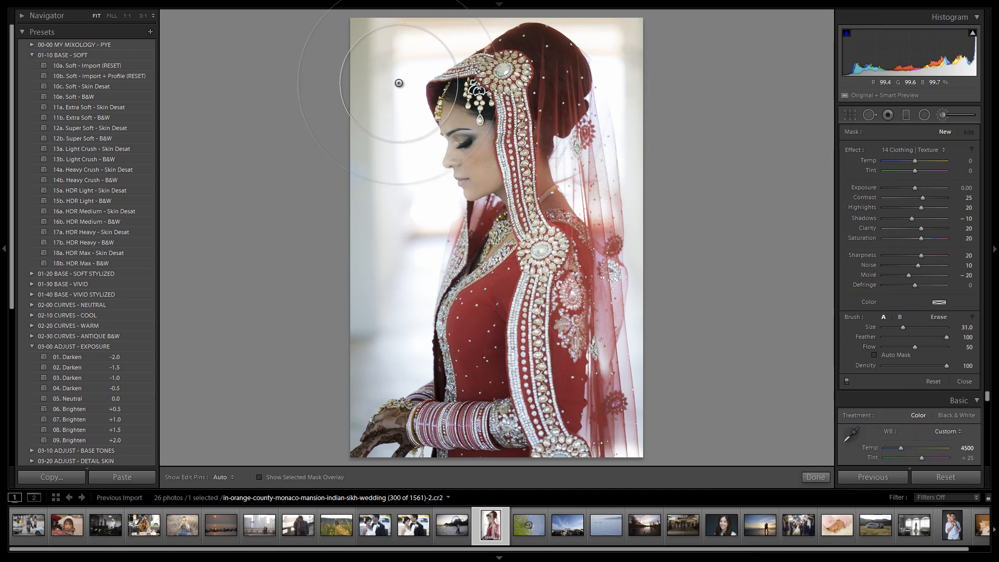
scroll(399, 83, "down", 3)
scroll(450, 167, "down", 3)
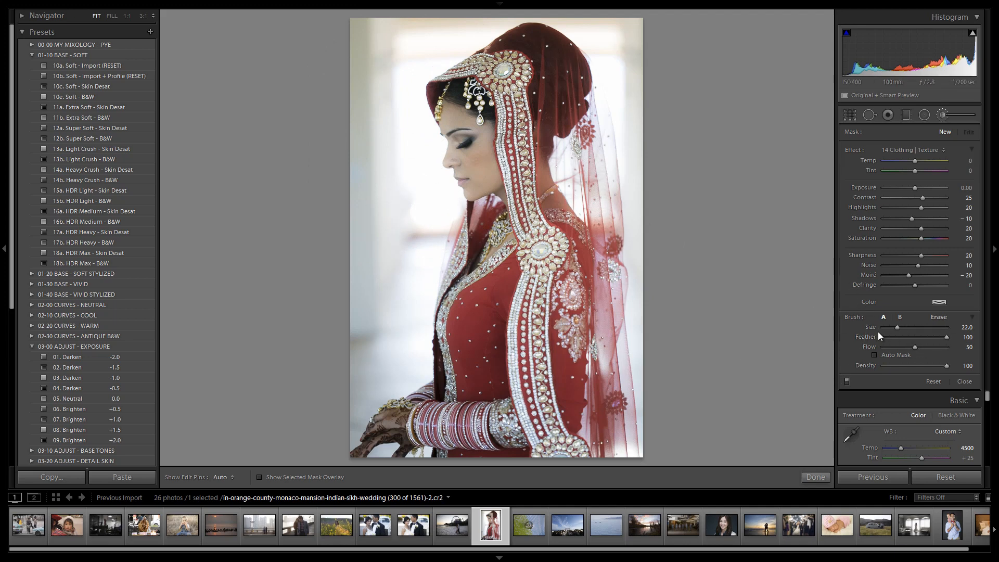
left_click_drag(897, 326, 922, 326)
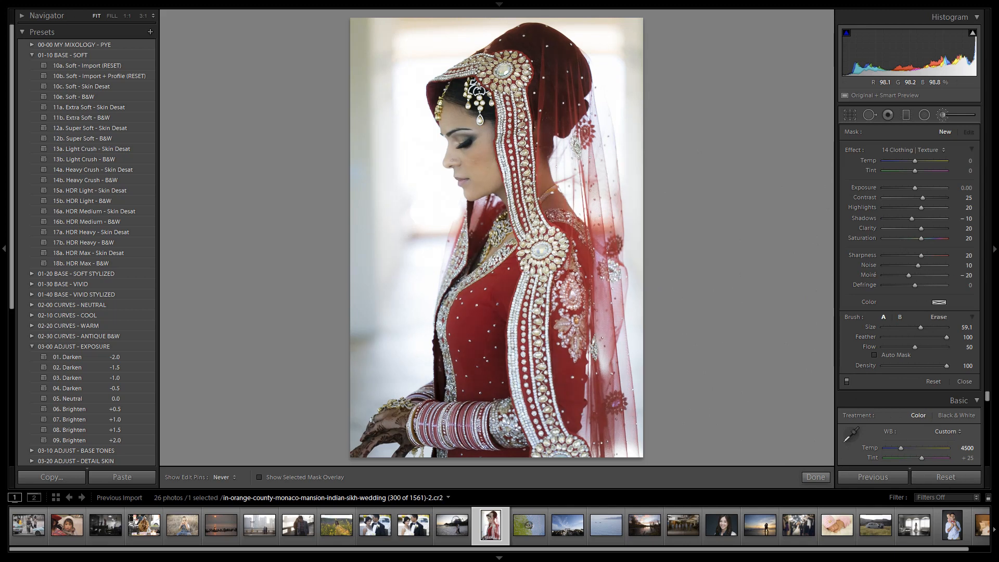
left_click(405, 63)
mouse_move(915, 348)
left_mouse_down()
mouse_move(994, 350)
mouse_move(974, 347)
left_mouse_up()
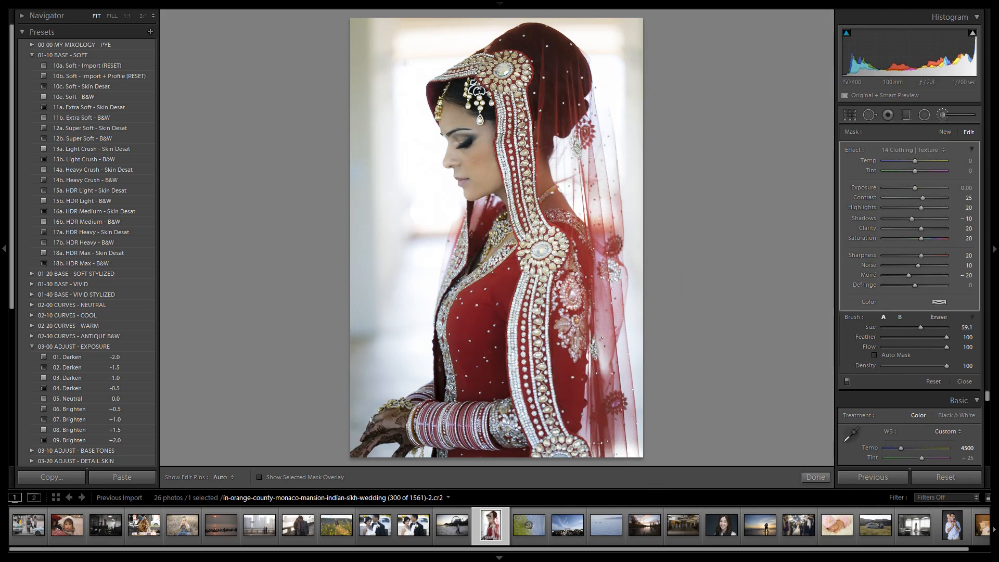
key("h")
left_click_drag(580, 80, 588, 136)
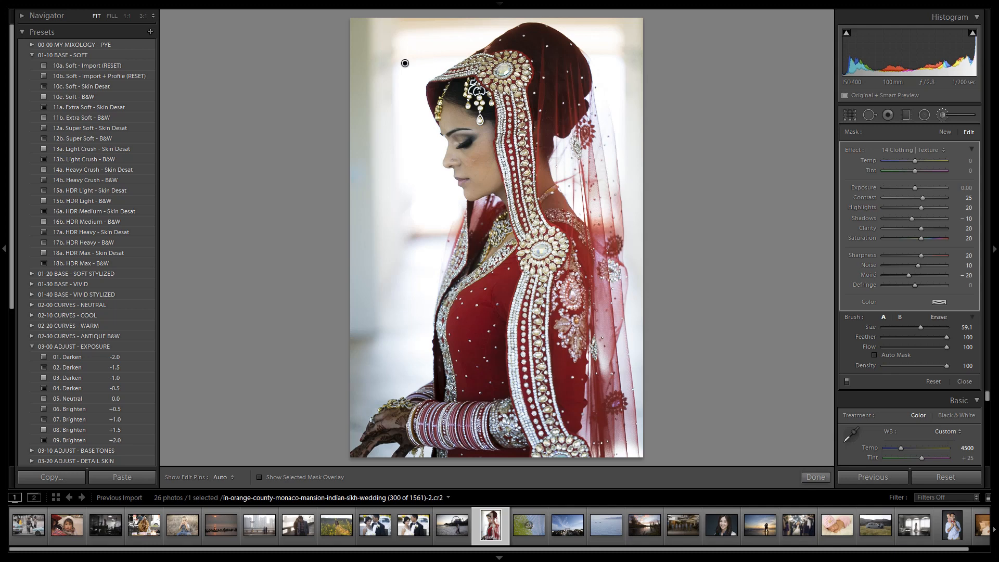
Step: Erase the texture effect from the bride's face with the erase brush at size 5.0, hiding the edit pins
key("alt")
left_click(888, 326)
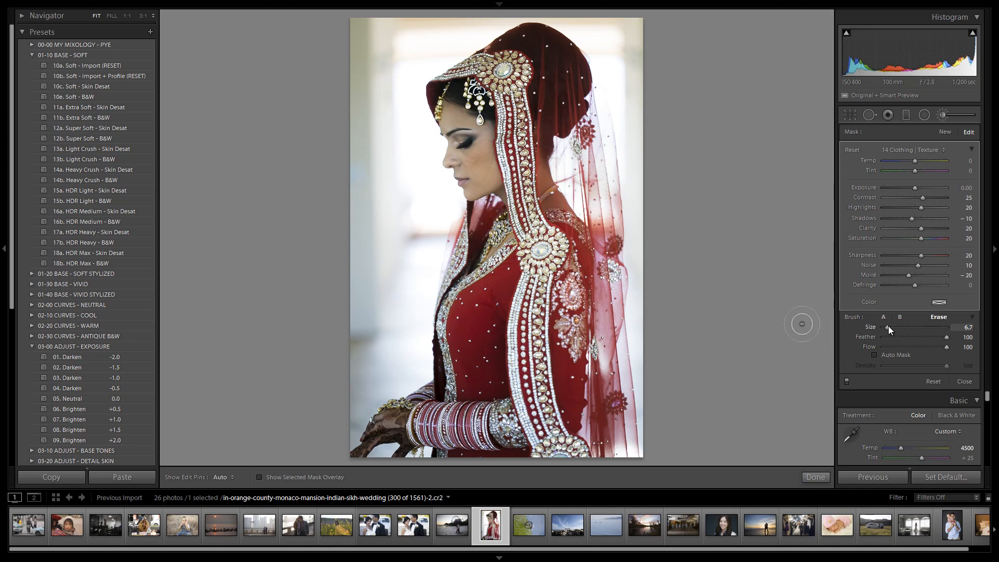
key("h")
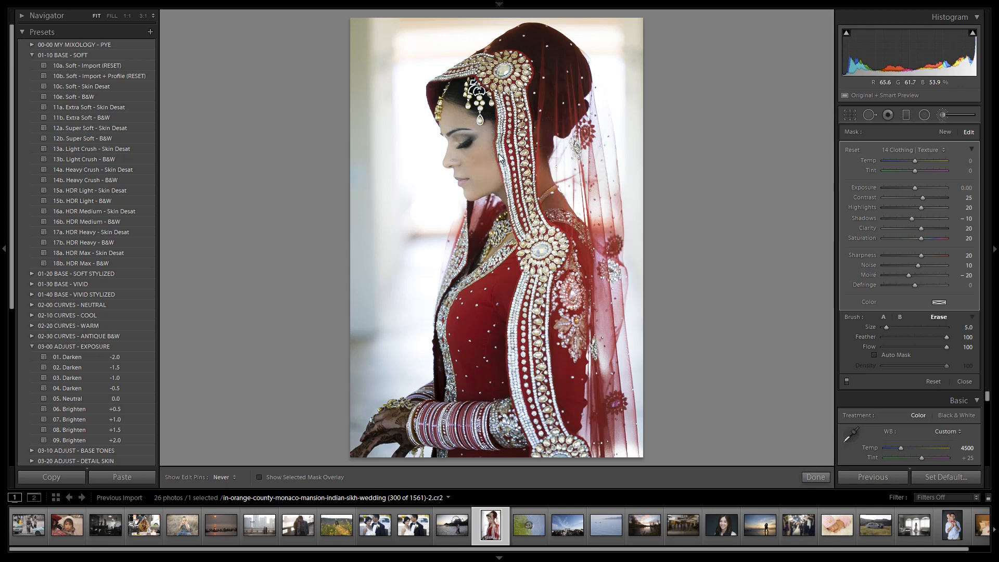
Step: Display the mask overlay and erase the texture effect around the bride's forehead and hairline with the erase brush at size 7.0
key("o")
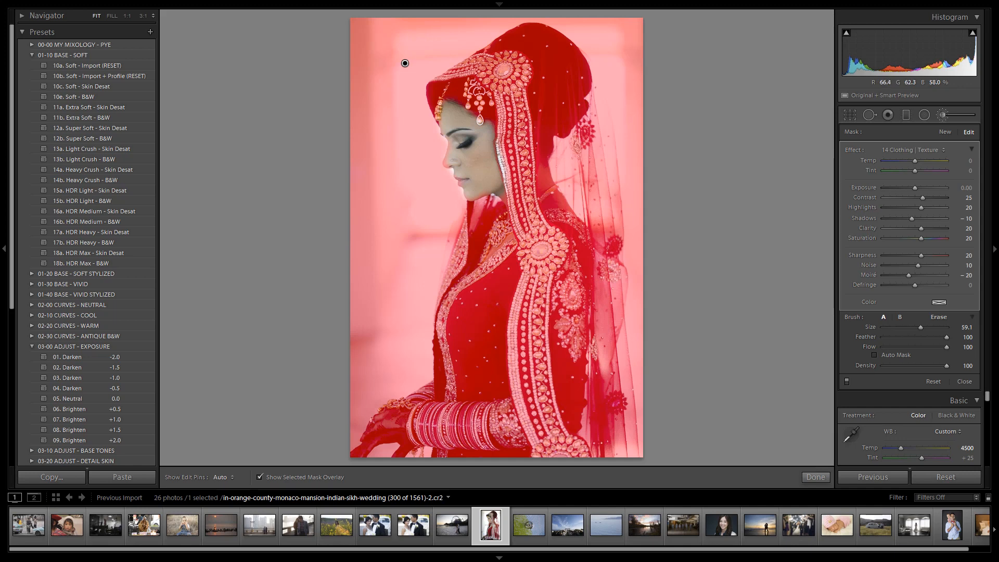
left_click(448, 100)
key("alt")
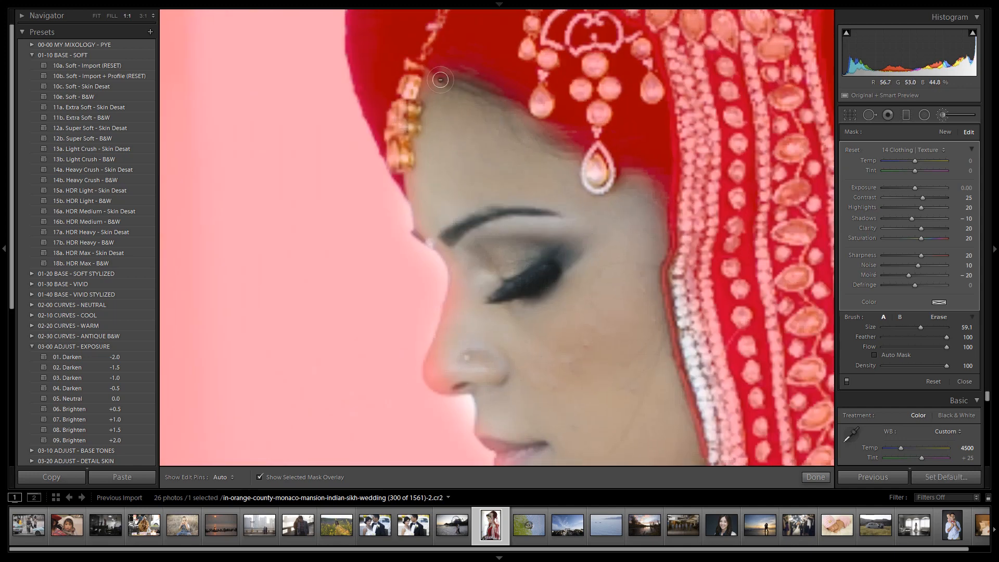
key("h")
key("bracketright")
key("bracketright")
mouse_move(437, 81)
left_mouse_down()
mouse_move(445, 119)
mouse_move(434, 138)
mouse_move(434, 113)
mouse_move(419, 210)
mouse_move(443, 235)
mouse_move(444, 105)
mouse_move(560, 146)
mouse_move(567, 174)
mouse_move(608, 220)
mouse_move(631, 180)
mouse_move(657, 184)
mouse_move(635, 355)
left_mouse_up()
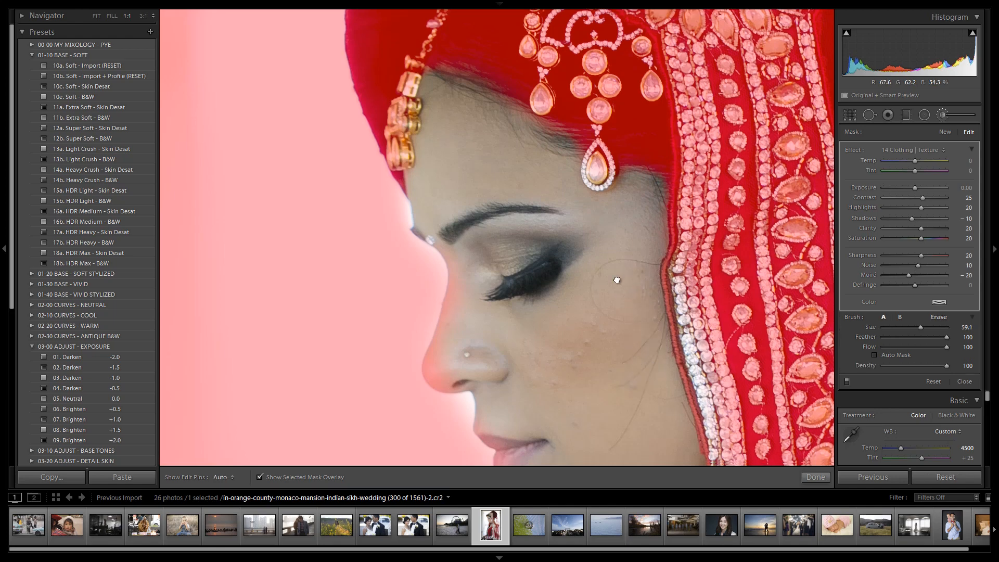
Step: Erase the remaining texture mask from the bride's nose, lips and chin, and turn off the mask overlay
left_click_drag(616, 280, 580, 119)
mouse_move(408, 75)
left_mouse_down()
mouse_move(424, 120)
mouse_move(403, 202)
mouse_move(421, 219)
mouse_move(440, 207)
mouse_move(406, 219)
mouse_move(427, 227)
mouse_move(398, 214)
mouse_move(449, 82)
mouse_move(458, 88)
mouse_move(430, 204)
mouse_move(472, 239)
mouse_move(457, 273)
mouse_move(482, 296)
mouse_move(449, 266)
mouse_move(460, 230)
mouse_move(480, 292)
mouse_move(466, 318)
mouse_move(497, 332)
mouse_move(501, 369)
mouse_move(548, 368)
mouse_move(647, 322)
mouse_move(575, 354)
mouse_move(607, 338)
mouse_move(671, 371)
mouse_move(690, 428)
left_mouse_up()
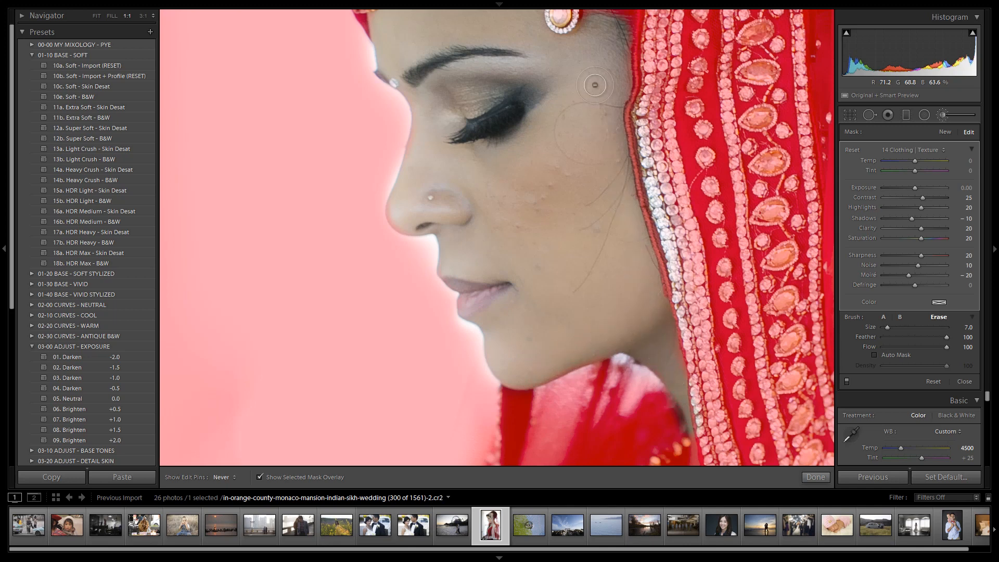
key("space")
left_click(575, 287)
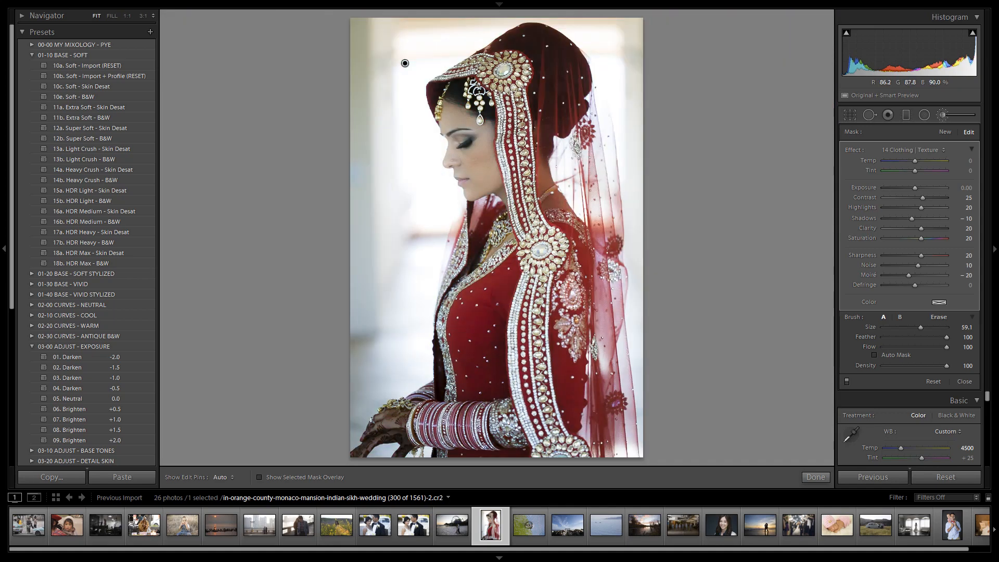
Step: Scale down the whole clothing texture effect to contrast 14, clarity 11 and saturation 11, and close the Adjustment Brush
left_click_drag(406, 62, 405, 63)
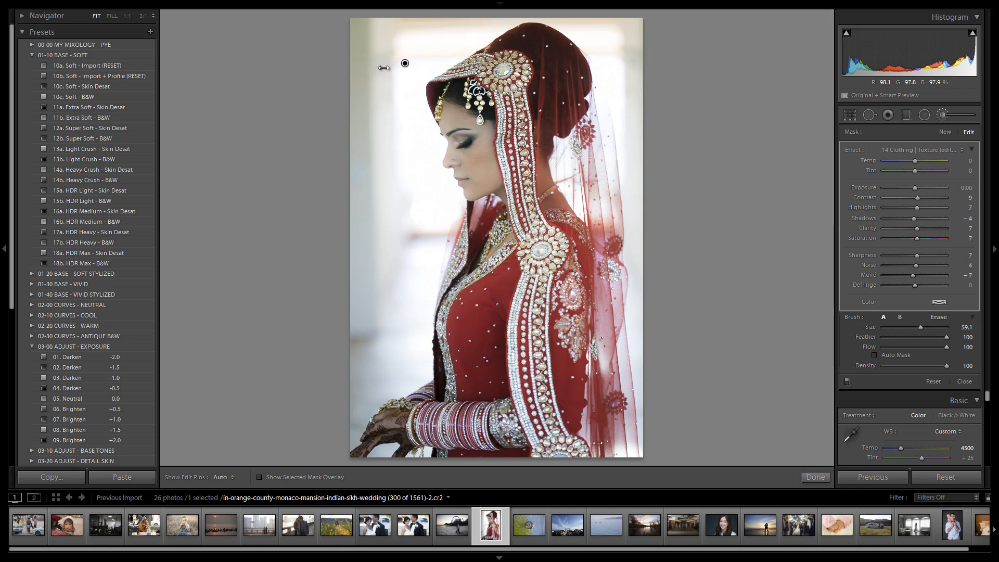
mouse_move(384, 67)
left_mouse_down()
mouse_move(434, 74)
mouse_move(393, 75)
left_mouse_up()
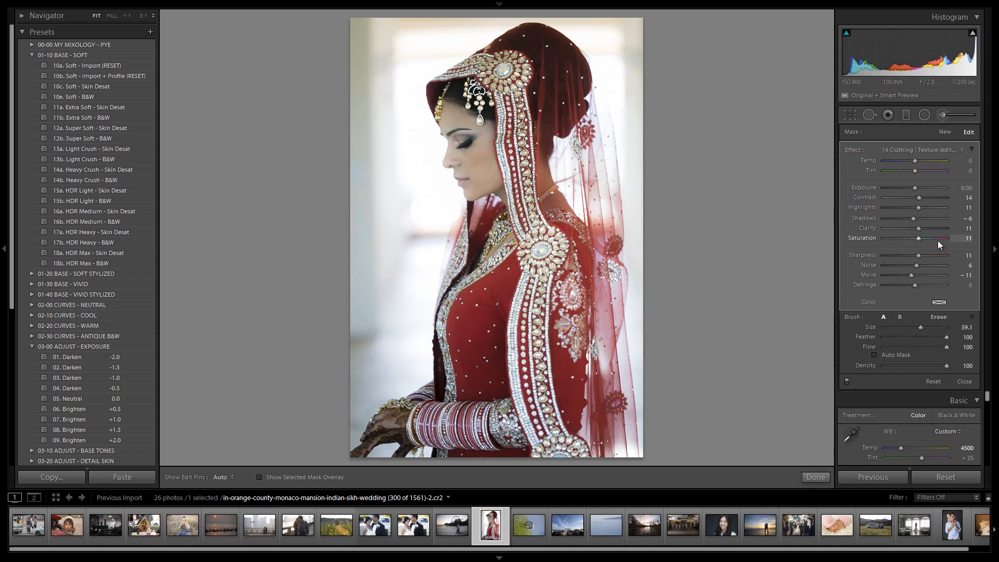
left_click(938, 116)
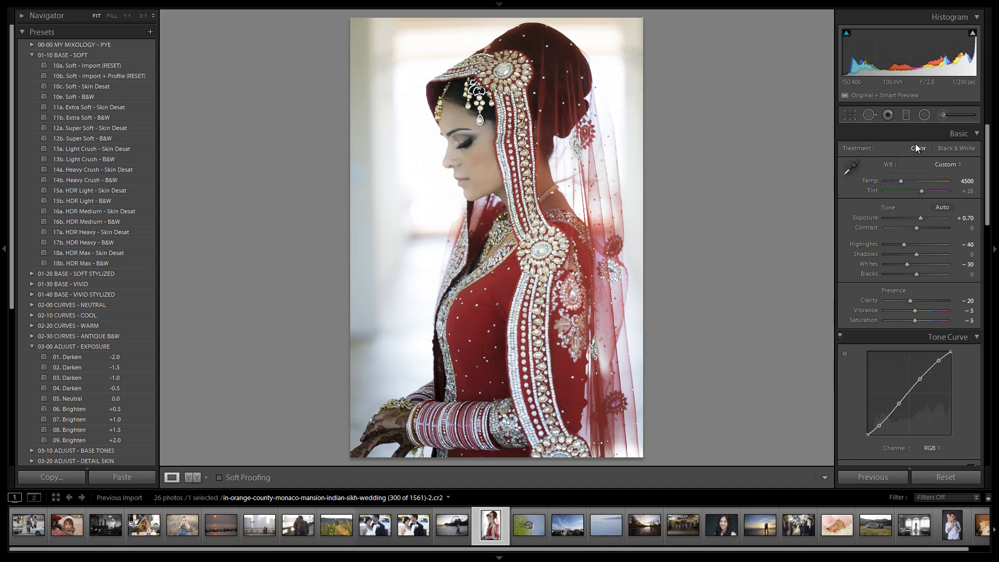
Step: Add a diagonal Graduated Filter with the "04 Dodge (Brighten)" +0.5 stop effect over the lower-left corner around the hands
left_click(905, 115)
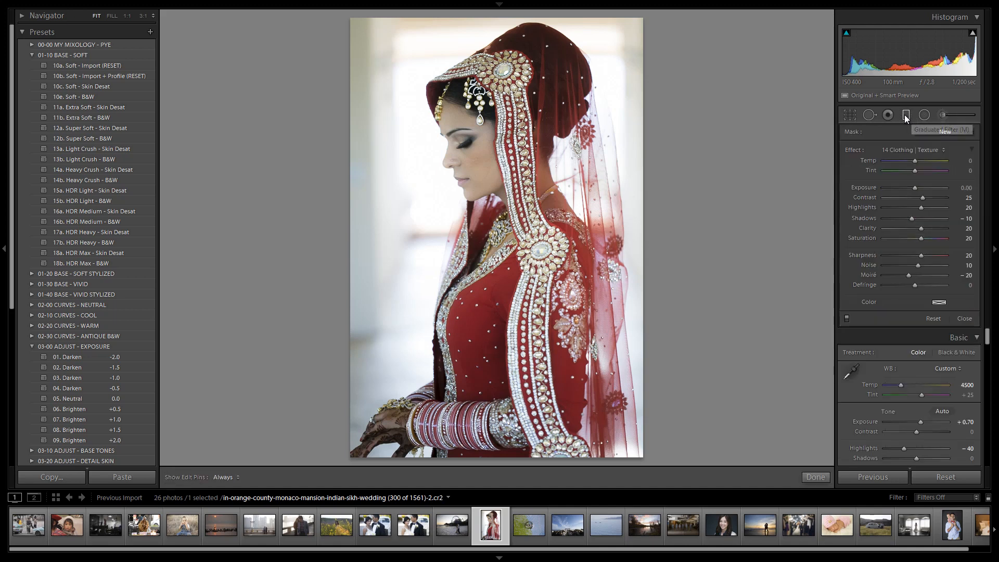
left_click(909, 148)
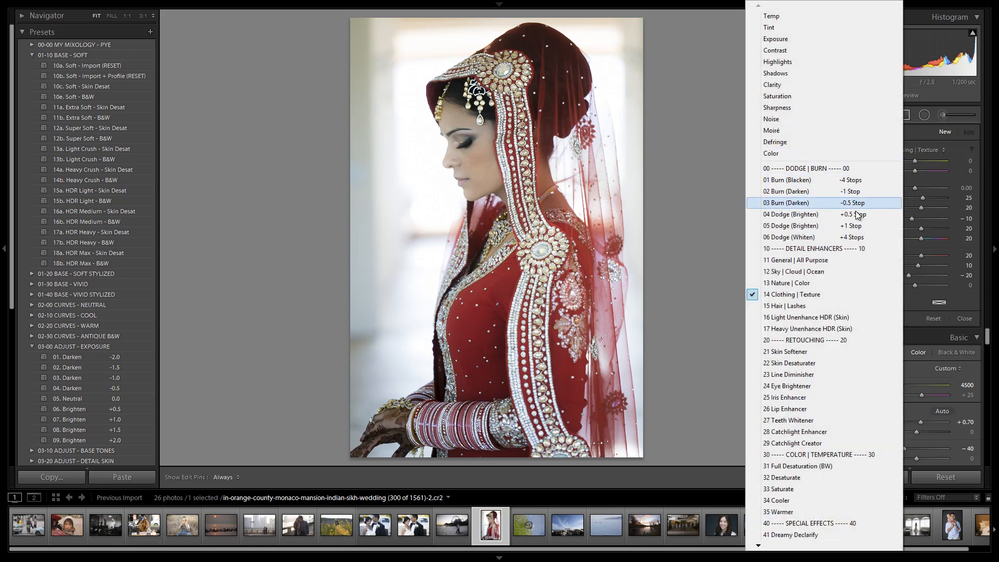
left_click(770, 214)
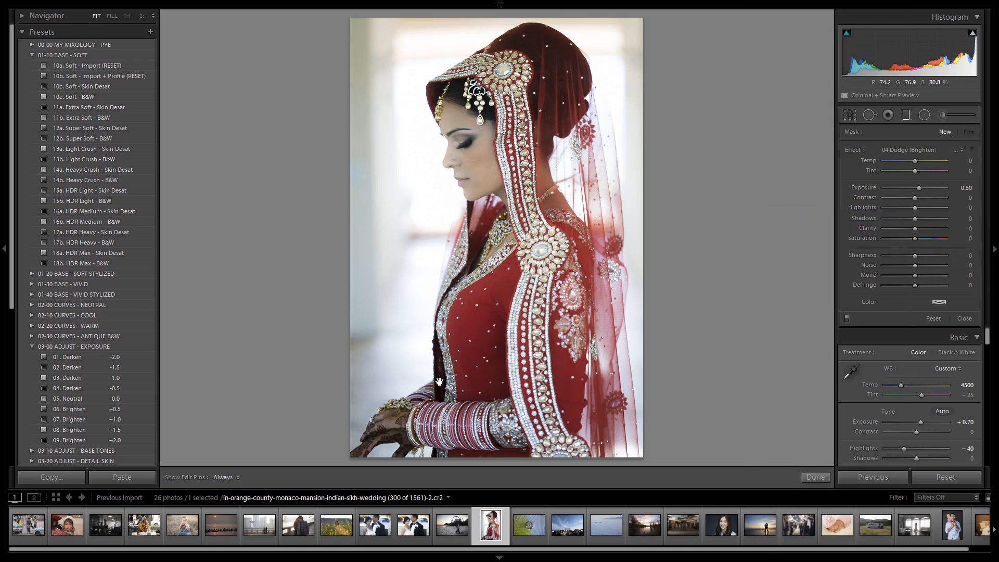
left_click_drag(434, 406, 471, 344)
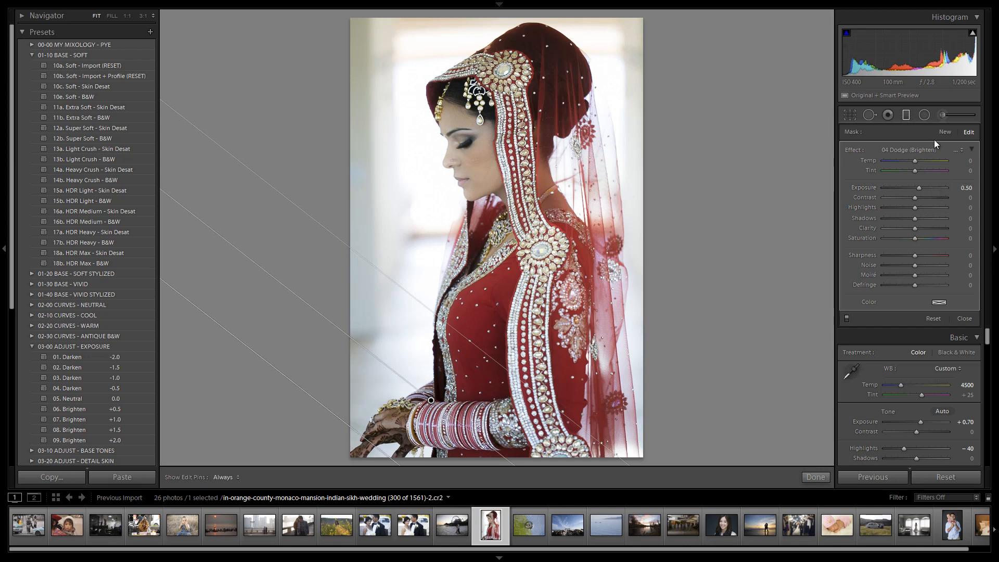
left_click(907, 116)
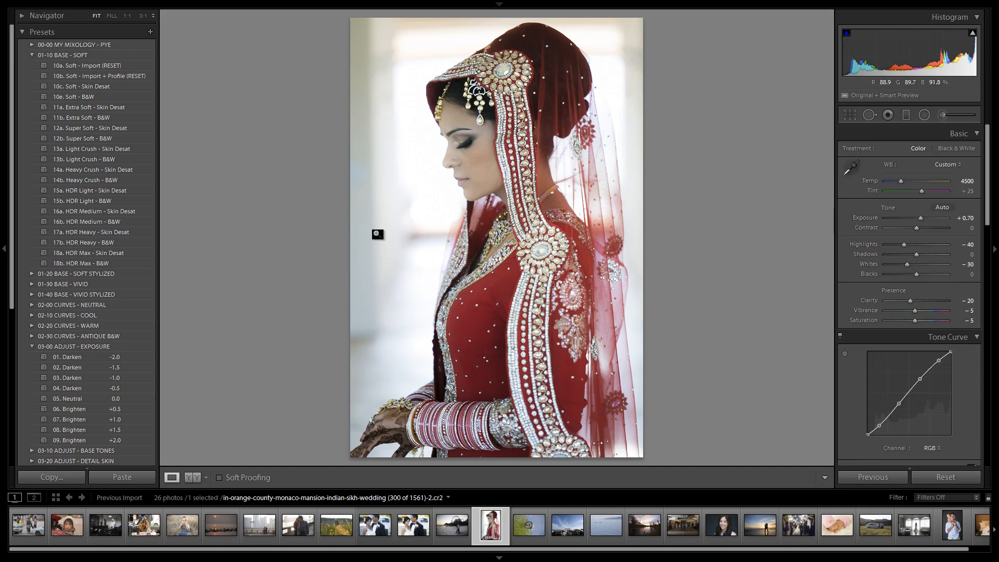
Step: Straighten the photo slightly with Crop & Straighten, keeping the As Shot aspect
key("r")
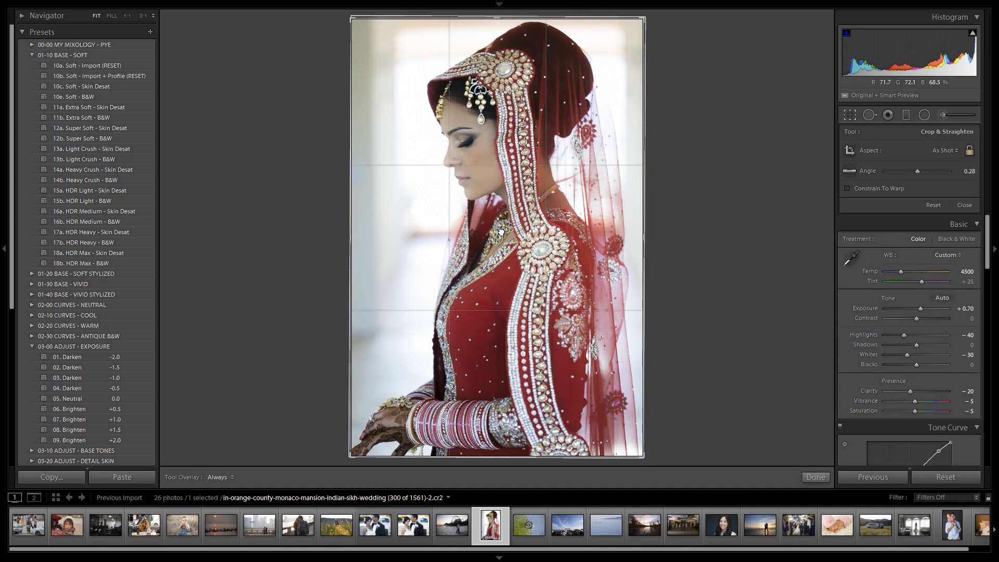
key("r")
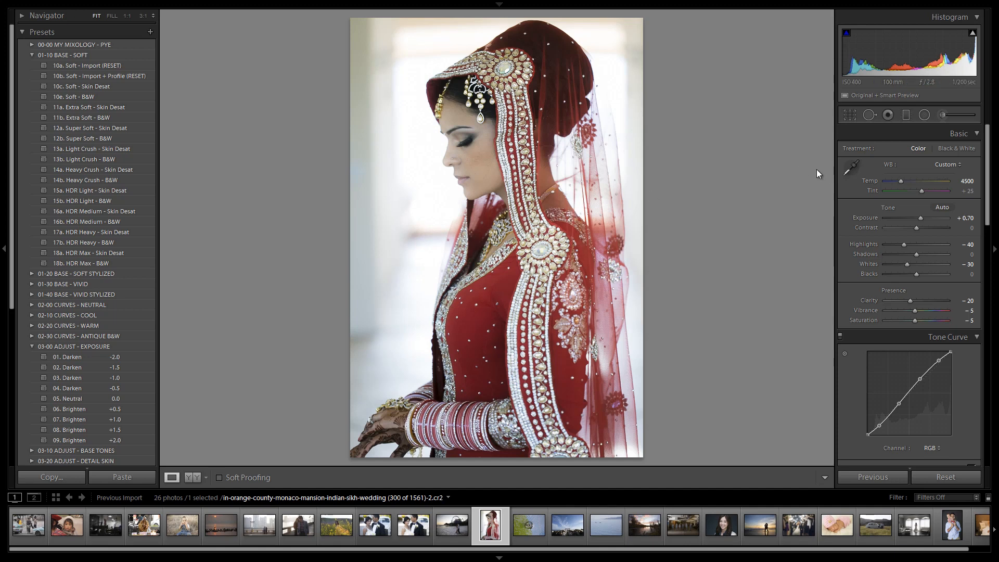
Step: Load the "06 Dodge (Whiten)" effect in the Adjustment Brush with size 18.1 and flow 50, hiding the edit pins
left_click(944, 114)
left_click(908, 150)
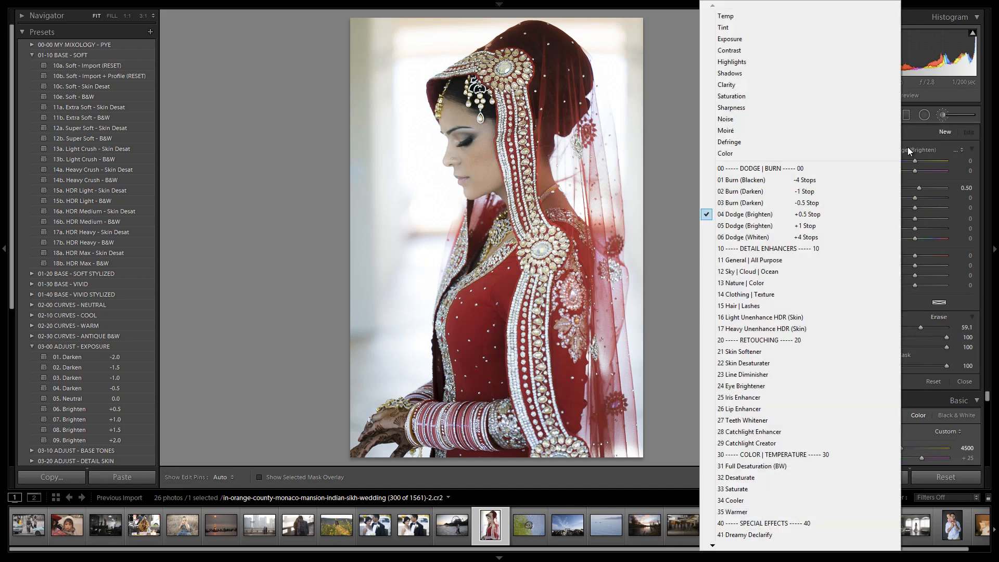
left_click(752, 237)
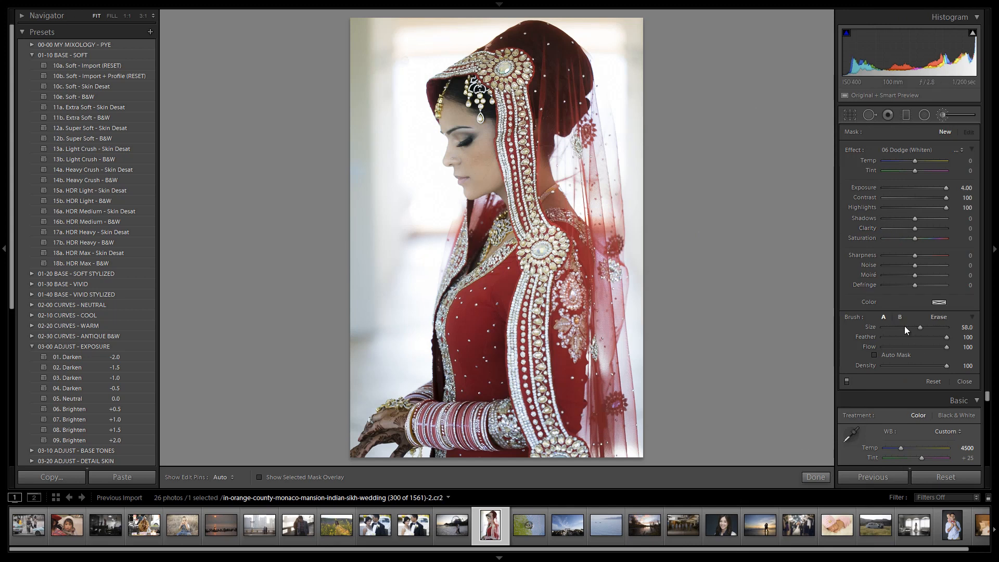
left_click(903, 327)
left_click_drag(901, 325, 895, 326)
left_click(914, 347)
key("h")
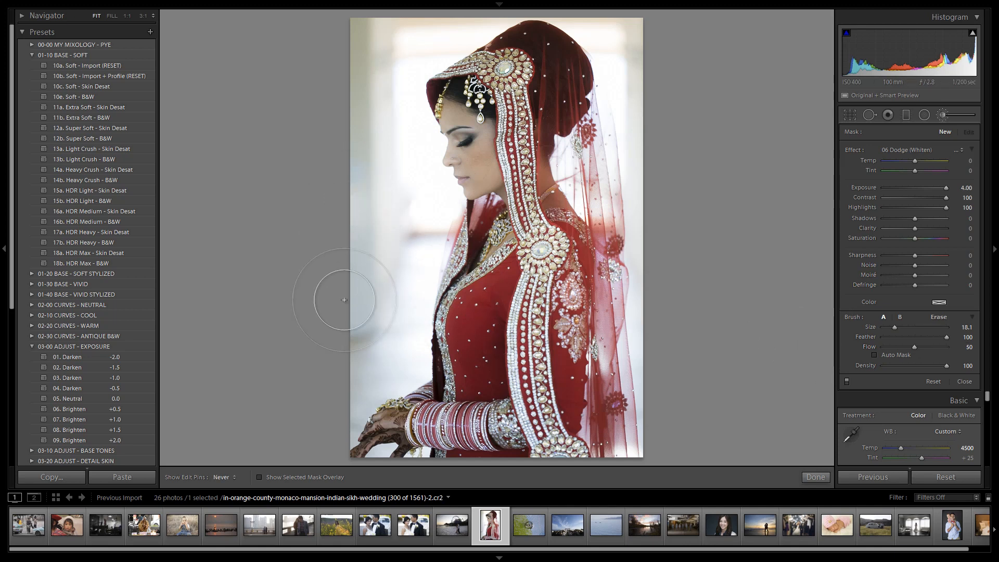
Step: Paint the background beside the bride's dress and above her hands white, reducing the brush size to 11.0
mouse_move(344, 299)
left_mouse_down()
mouse_move(371, 243)
mouse_move(369, 291)
mouse_move(403, 226)
mouse_move(403, 246)
mouse_move(447, 284)
mouse_move(403, 226)
mouse_move(420, 213)
mouse_move(412, 242)
mouse_move(423, 213)
mouse_move(415, 254)
mouse_move(415, 218)
mouse_move(409, 243)
mouse_move(425, 215)
mouse_move(400, 345)
mouse_move(397, 312)
mouse_move(406, 358)
mouse_move(378, 366)
mouse_move(403, 360)
mouse_move(394, 370)
mouse_move(373, 300)
mouse_move(356, 305)
mouse_move(335, 383)
mouse_move(343, 364)
mouse_move(358, 363)
mouse_move(347, 387)
mouse_move(356, 382)
mouse_move(334, 425)
mouse_move(368, 378)
left_mouse_up()
scroll(404, 245, "down", 5)
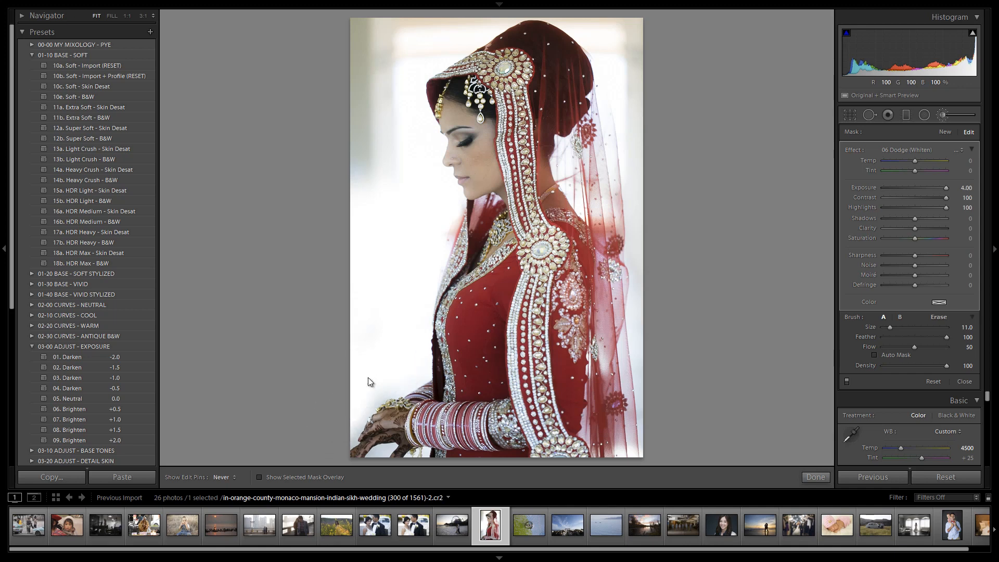
Step: Raise the brush flow to 80 and paint the remaining background white around the face, head and veil, down to size 8.0
left_click_drag(916, 345, 936, 345)
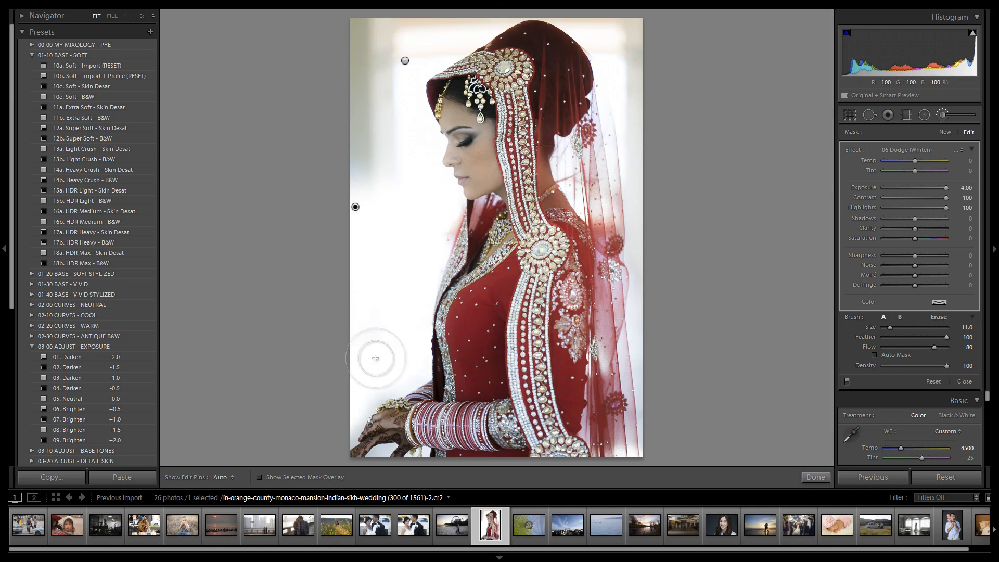
key("h")
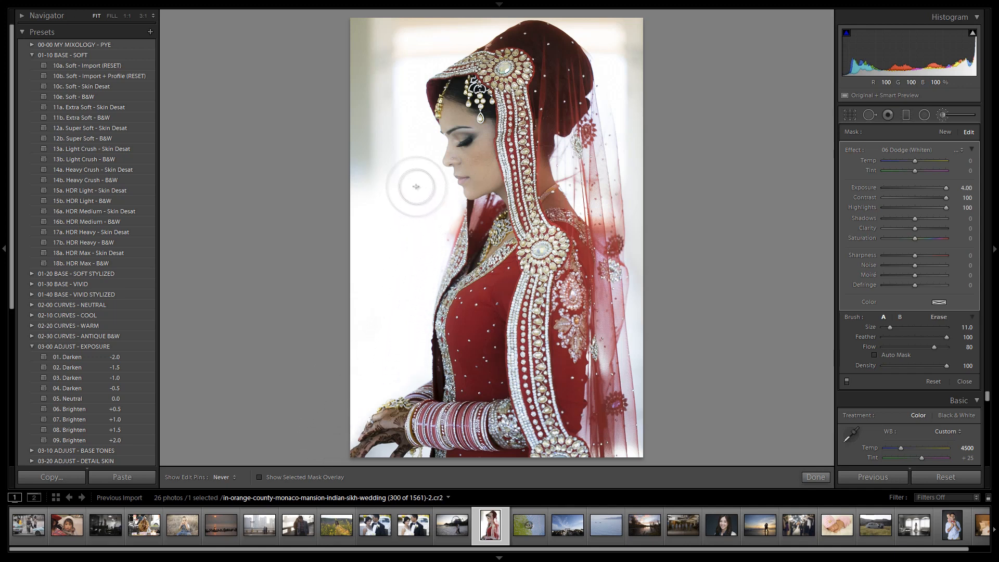
mouse_move(407, 158)
left_mouse_down()
mouse_move(389, 134)
mouse_move(395, 90)
mouse_move(384, 63)
mouse_move(350, 147)
mouse_move(370, 38)
mouse_move(387, 26)
mouse_move(442, 26)
mouse_move(430, 27)
mouse_move(458, 13)
mouse_move(444, 40)
mouse_move(483, 8)
mouse_move(439, 26)
mouse_move(471, 5)
mouse_move(458, 16)
mouse_move(503, 9)
mouse_move(581, 24)
mouse_move(592, 32)
mouse_move(525, 13)
mouse_move(600, 47)
mouse_move(620, 85)
mouse_move(630, 76)
mouse_move(615, 39)
mouse_move(632, 14)
mouse_move(631, 104)
mouse_move(649, 143)
mouse_move(645, 173)
mouse_move(631, 59)
mouse_move(649, 284)
left_mouse_up()
scroll(456, 18, "down", 1)
scroll(456, 18, "down", 3)
scroll(616, 35, "up", 1)
left_click_drag(635, 328, 657, 477)
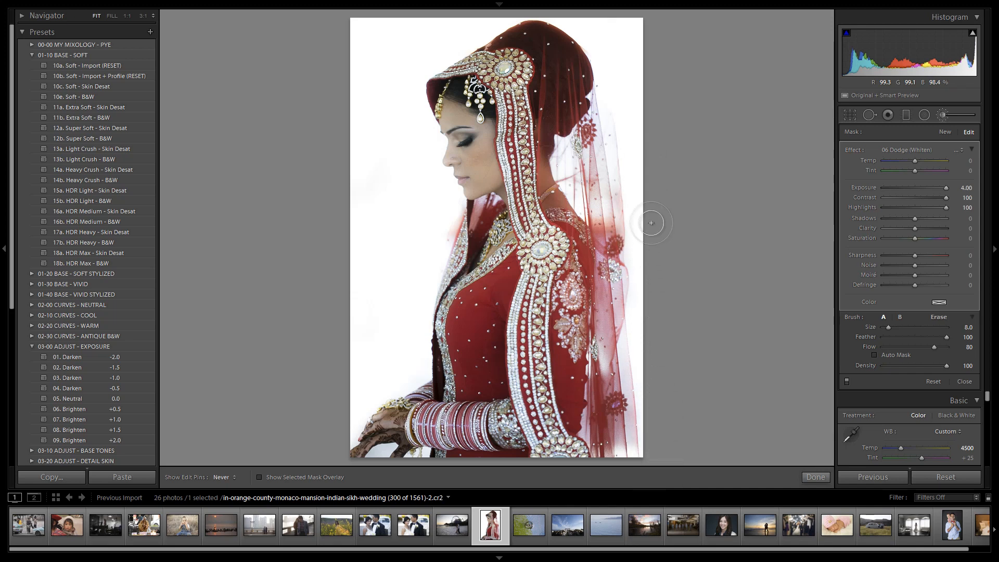
mouse_move(651, 222)
left_mouse_down()
mouse_move(645, 151)
mouse_move(658, 261)
left_mouse_up()
left_click_drag(661, 343, 647, 173)
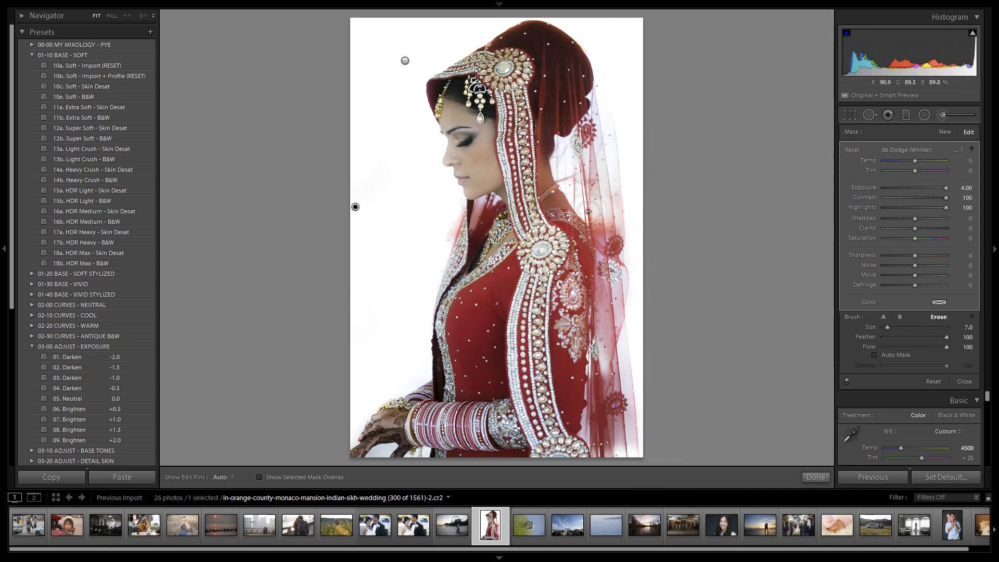
Step: Enable Auto Mask and paint the background gap beneath the hands white with the size 8.0 brush
key("]")
key("]")
key("]")
key("]")
key("h")
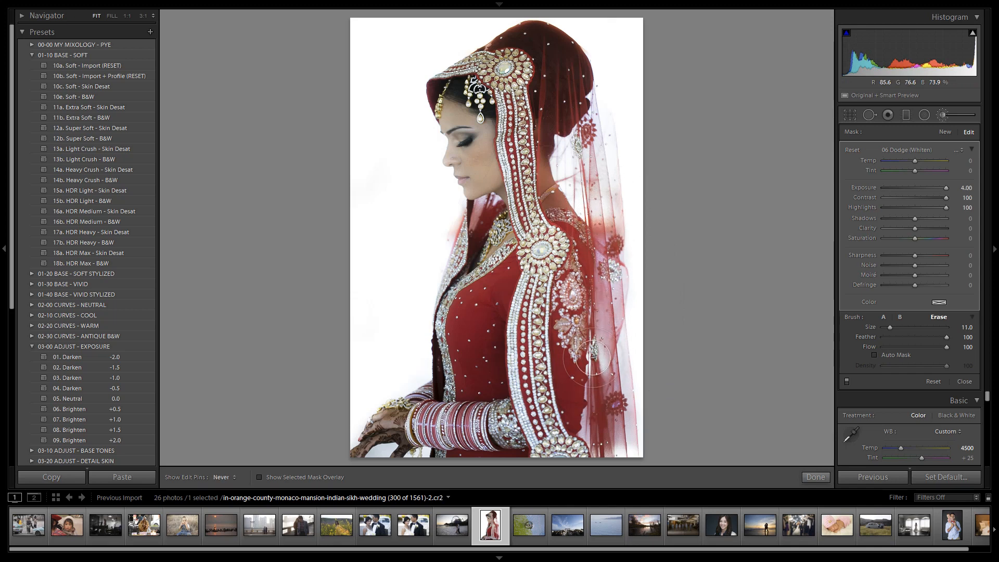
key("h")
left_click(387, 455)
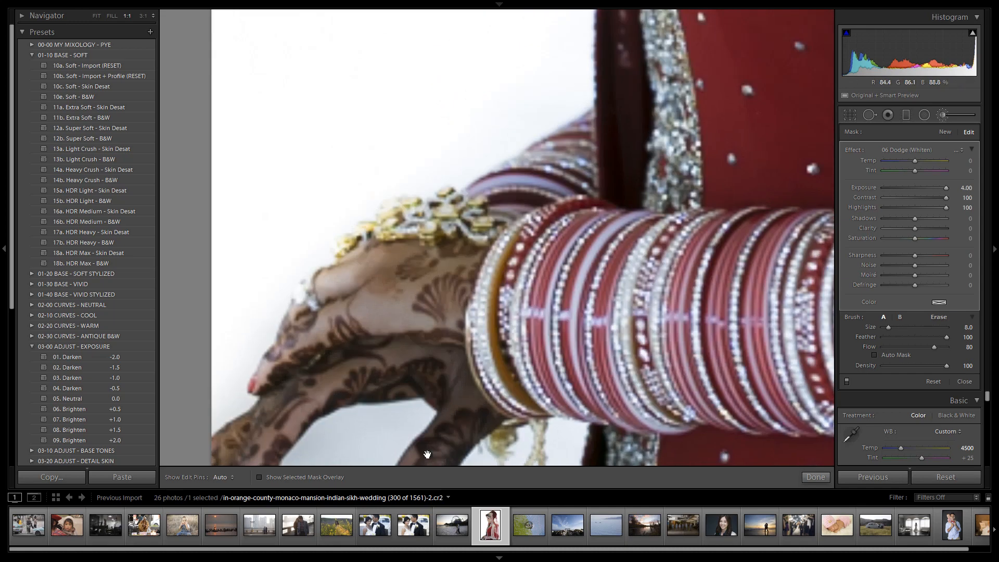
left_click_drag(466, 379, 458, 288)
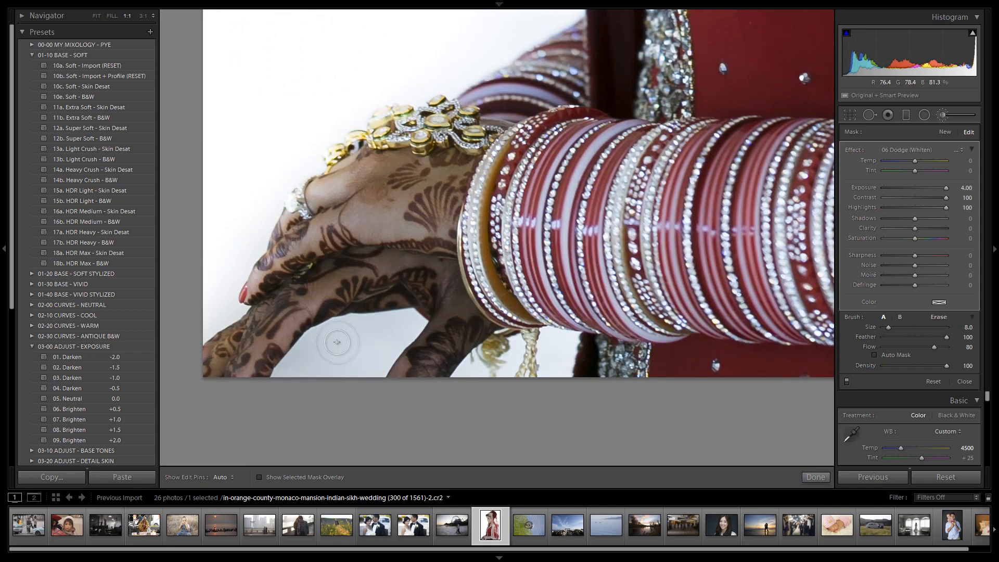
left_click(876, 355)
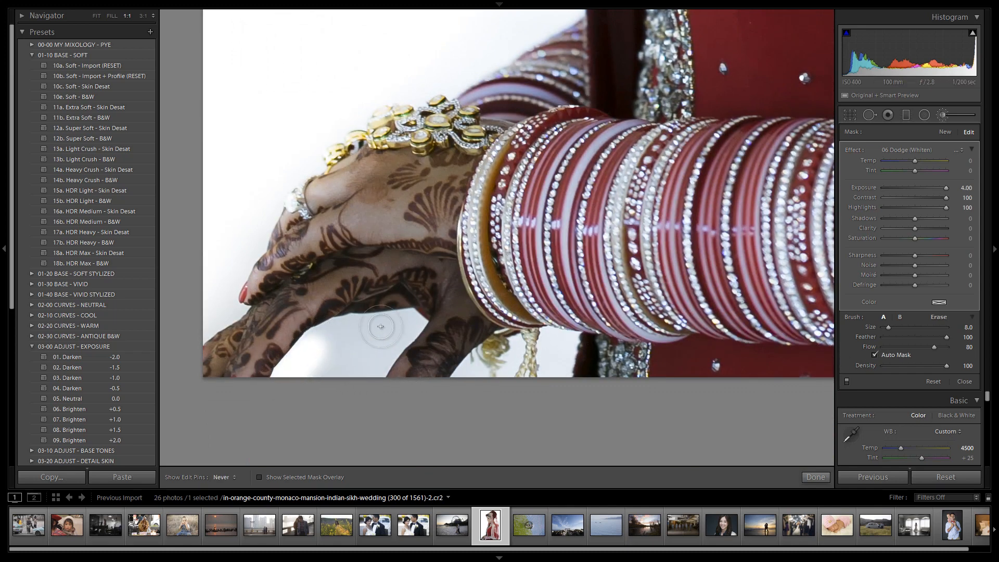
mouse_move(408, 323)
left_mouse_down()
mouse_move(357, 357)
mouse_move(402, 319)
mouse_move(350, 390)
mouse_move(417, 318)
mouse_move(308, 370)
mouse_move(406, 329)
mouse_move(314, 358)
mouse_move(297, 381)
left_mouse_up()
Step: Reduce the brush size to 4.0 and whiten the small background gaps around the bangle tassels
key("bracketleft")
key("bracketleft")
key("bracketleft")
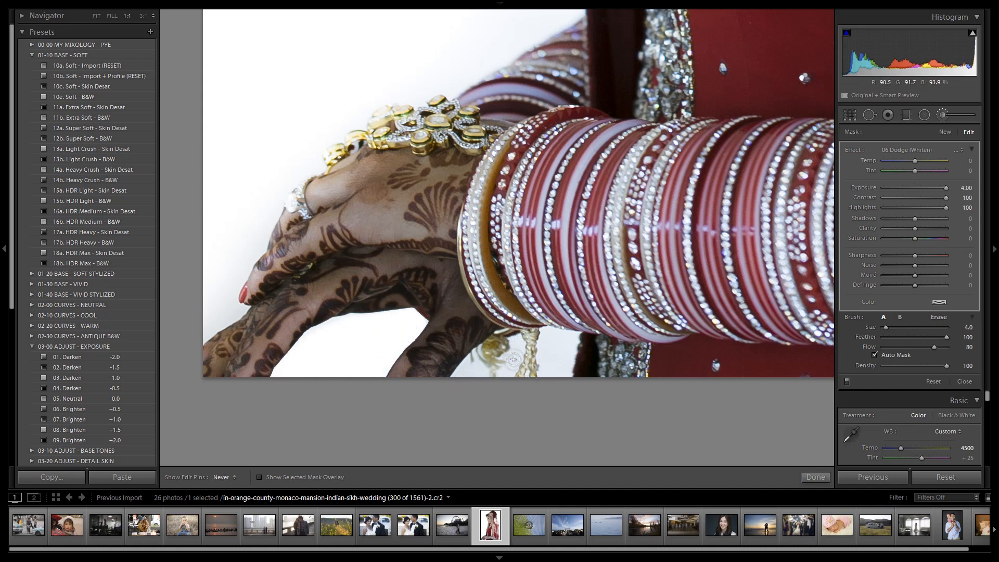
mouse_move(513, 359)
left_mouse_down()
mouse_move(503, 357)
mouse_move(553, 333)
mouse_move(572, 336)
left_mouse_up()
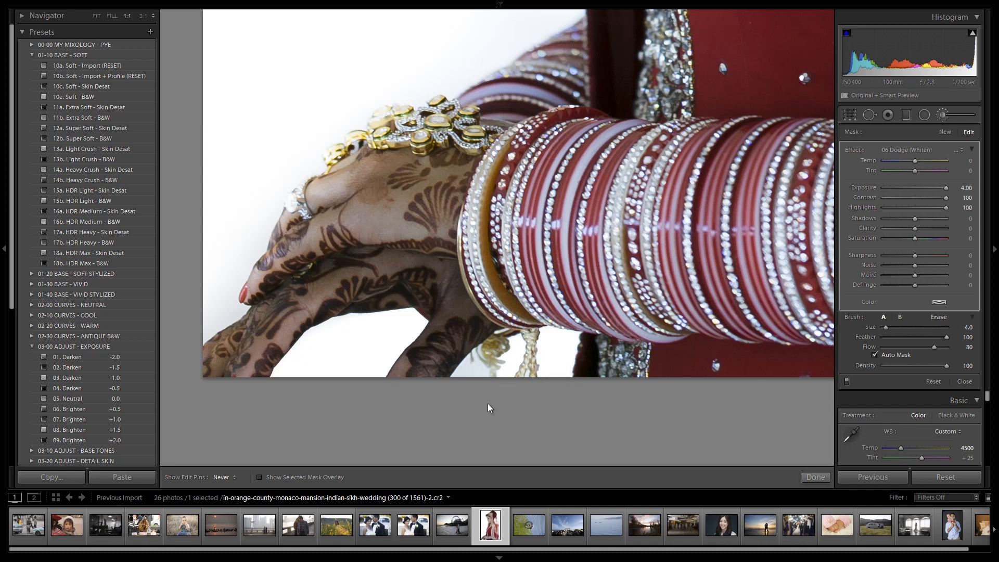
key("h")
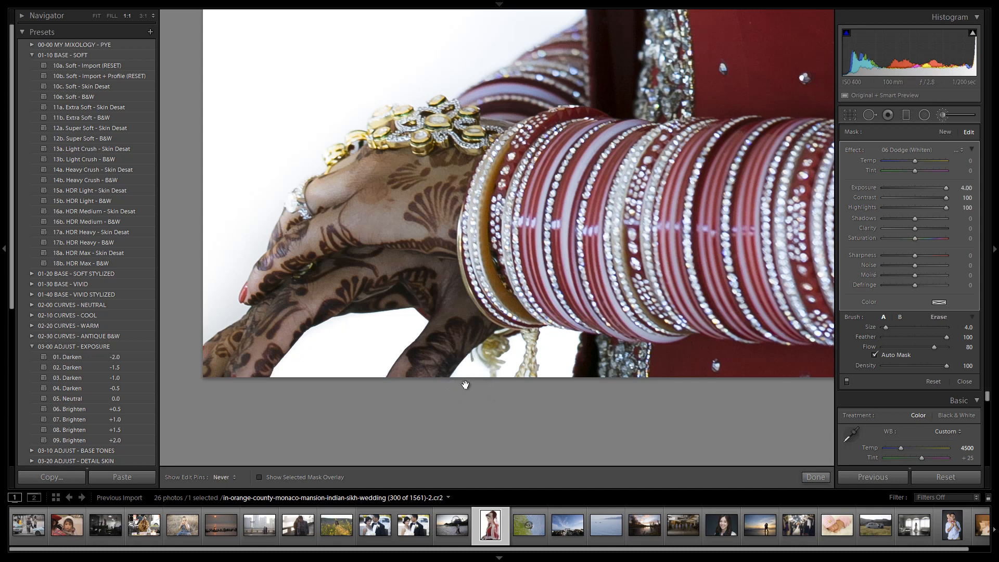
Step: Try brush sizes 7.0 and 11.0 over the gap beneath the hands, and set the size to 8.0
key("h")
scroll(317, 347, "up", 7)
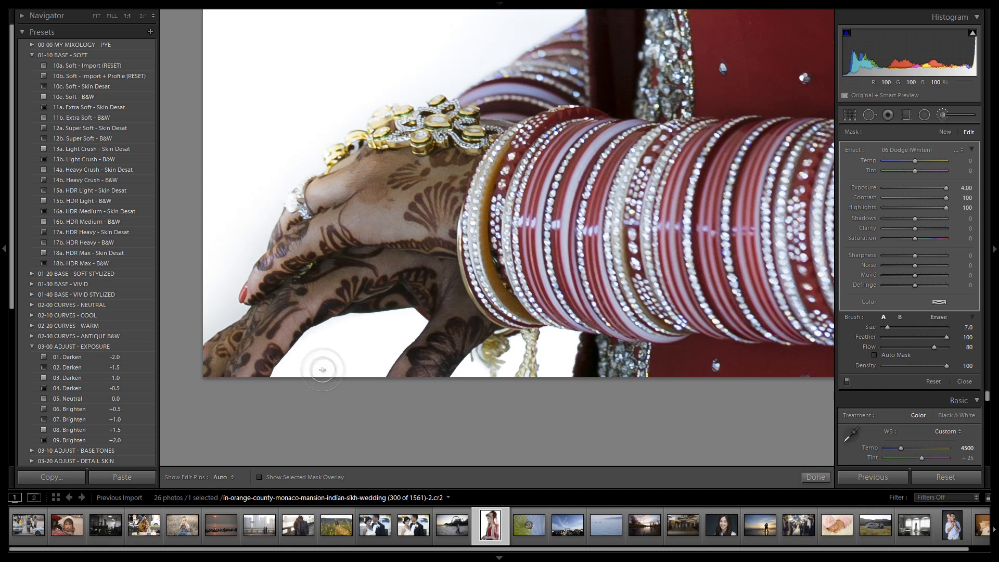
key("h")
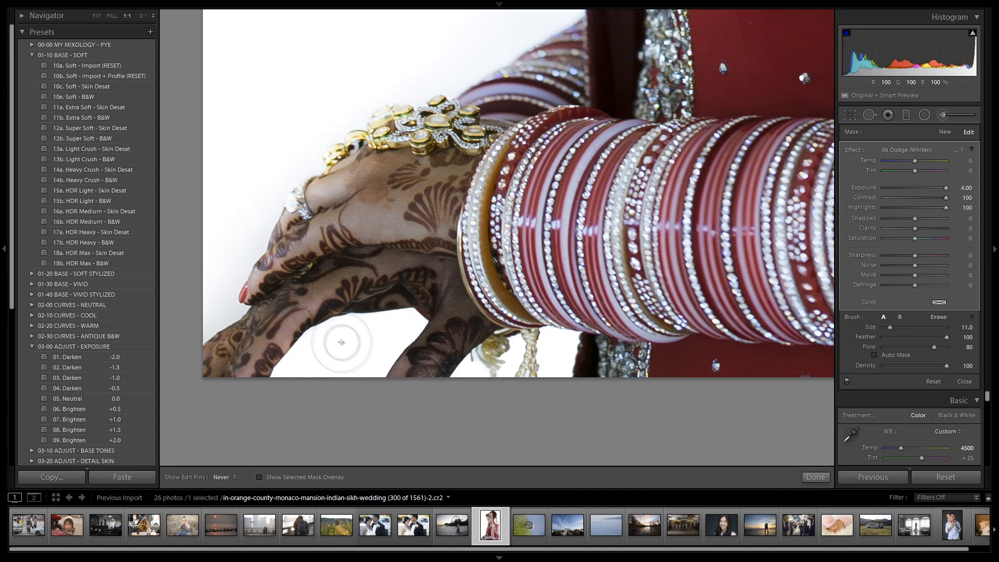
key("h")
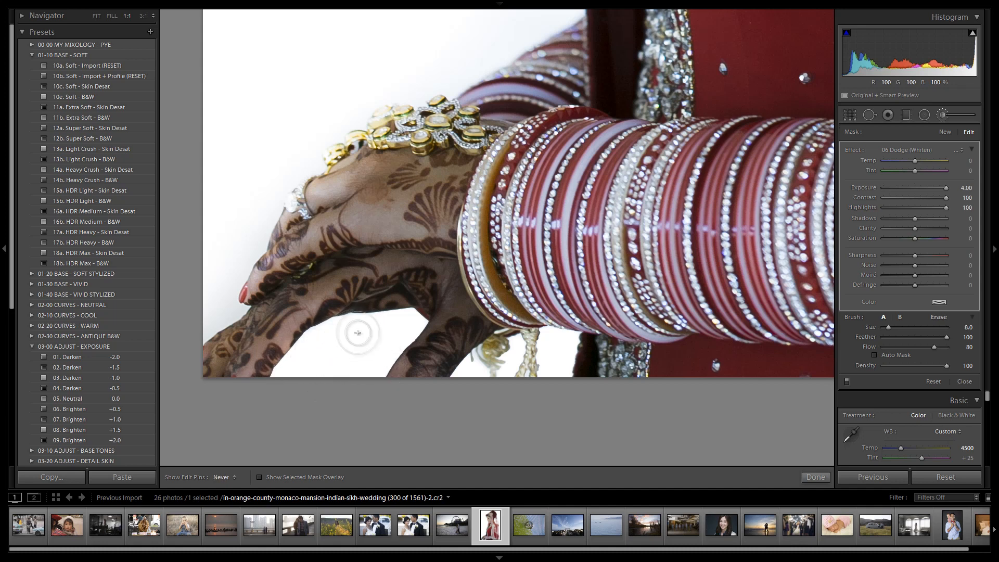
scroll(398, 325, "down", 2)
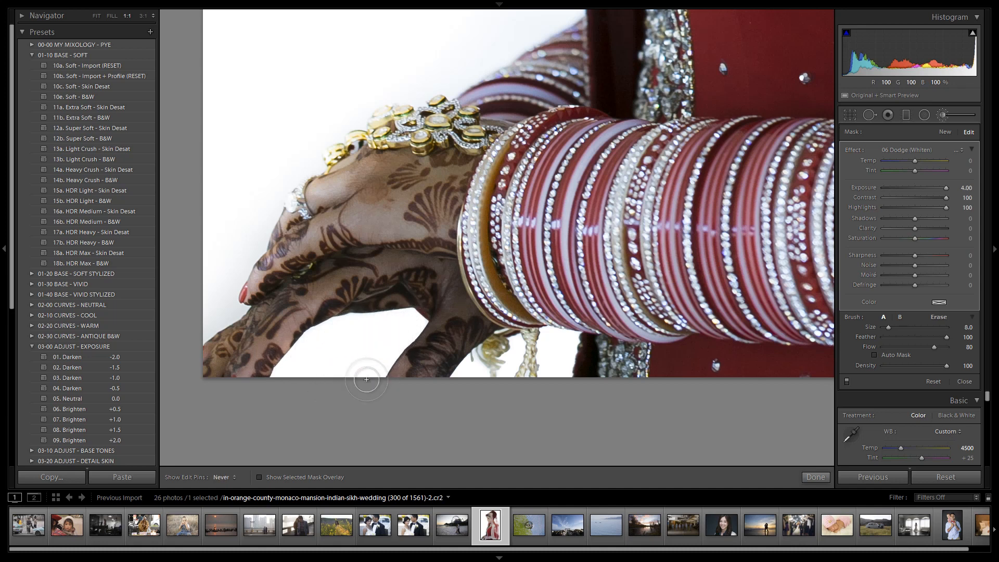
key("h")
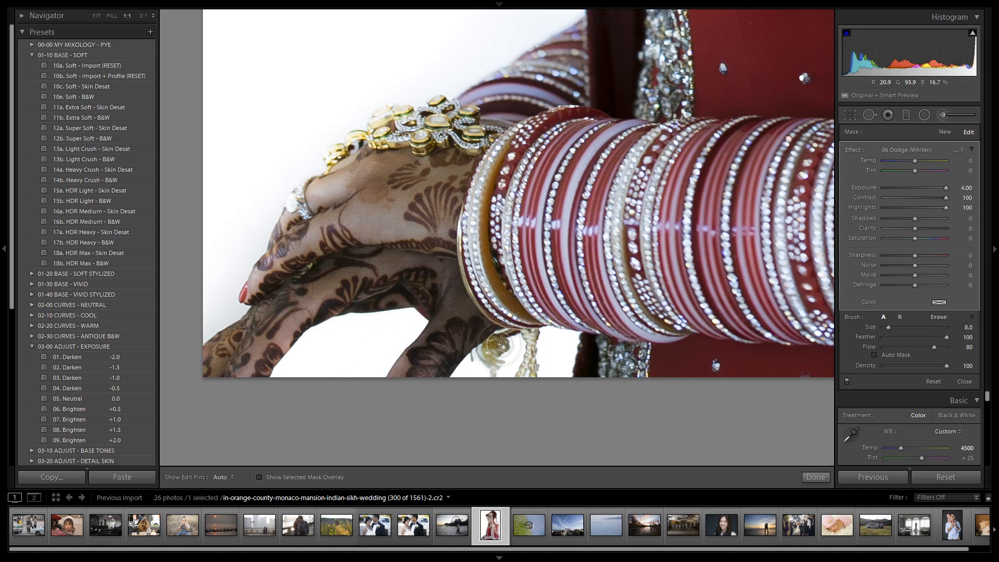
Step: Paint the background white along the outer edge of the hands with the size 8.0 brush
key("h")
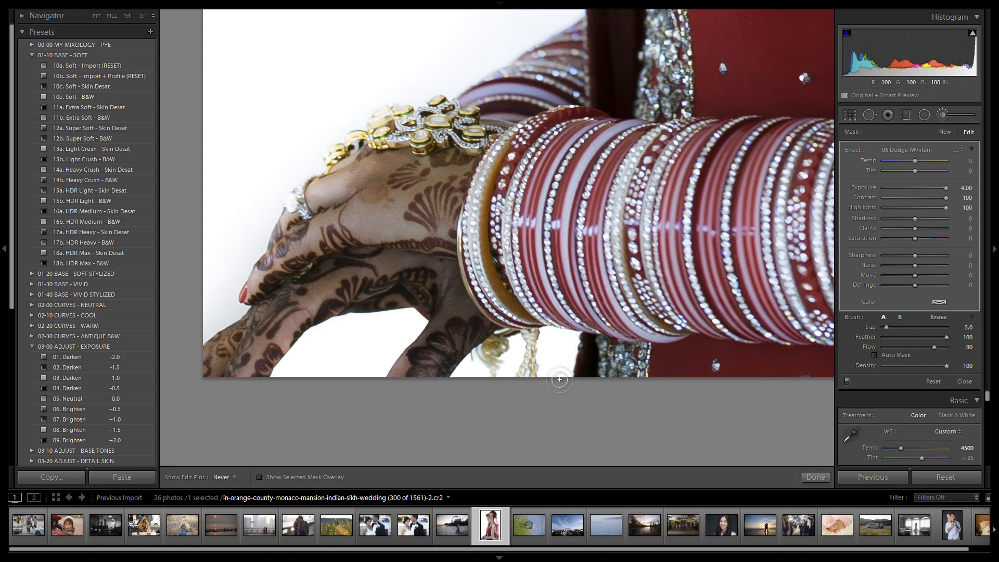
key("h")
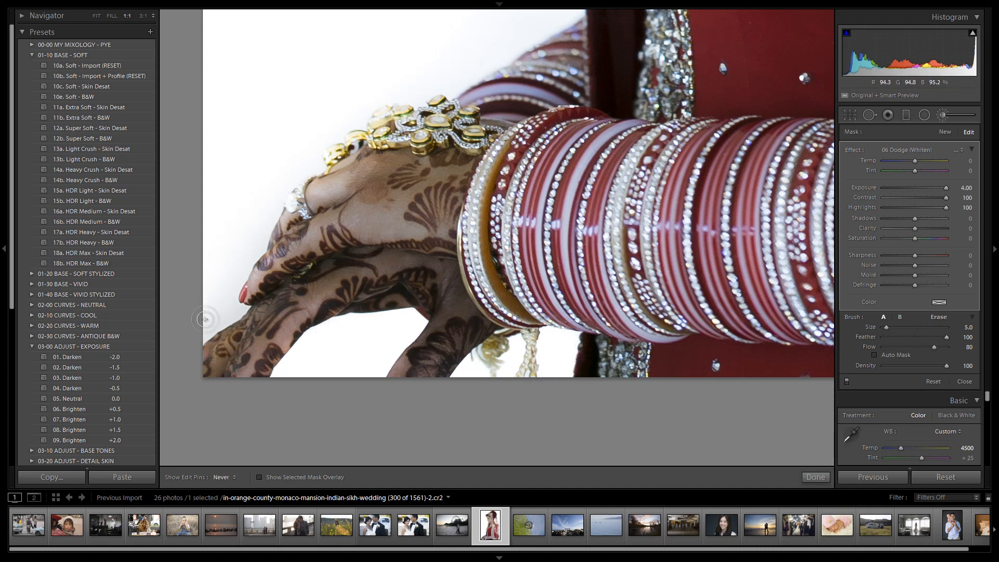
key("]")
mouse_move(196, 328)
left_mouse_down()
mouse_move(227, 308)
mouse_move(218, 250)
mouse_move(221, 276)
mouse_move(245, 217)
left_mouse_up()
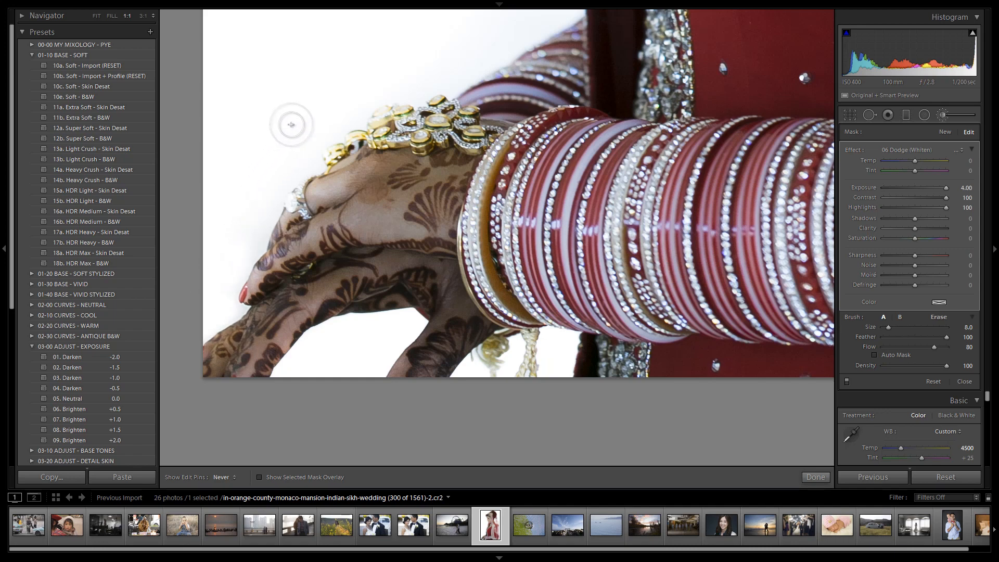
key("z")
key("h")
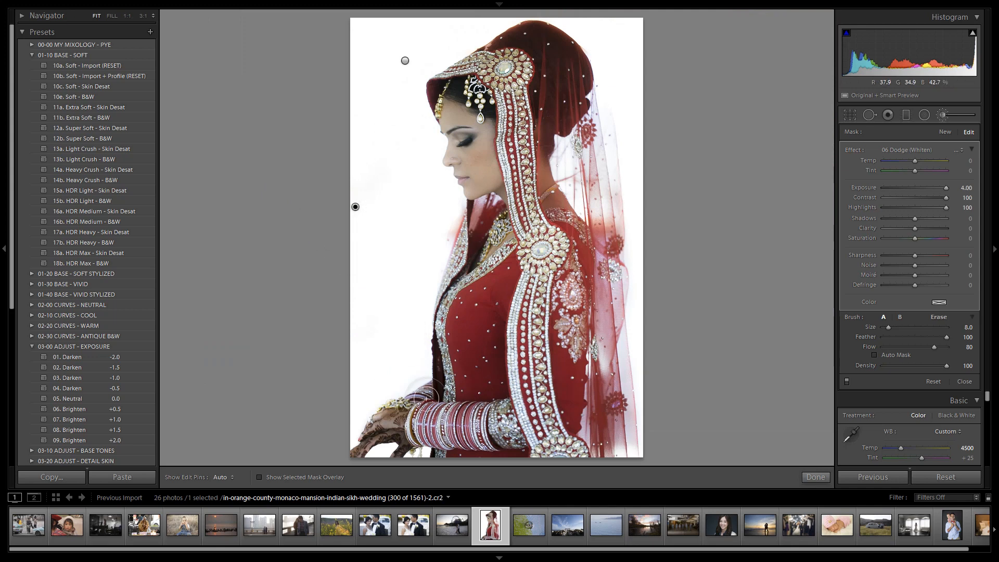
Step: Try whitening the gap beneath the hands with the brush at size 10.0, and undo the last stroke
key("space")
left_click(388, 453)
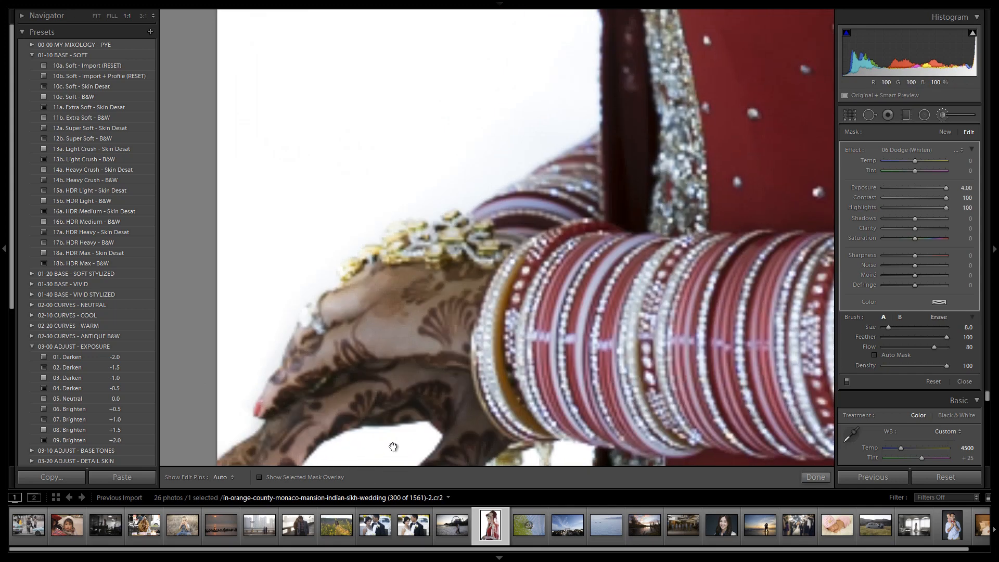
left_click_drag(391, 442, 433, 343)
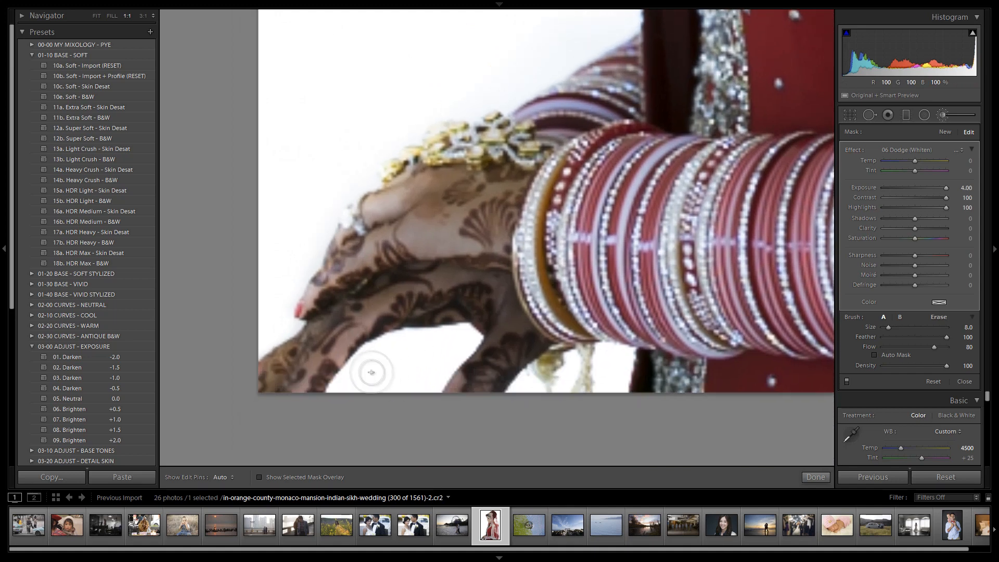
scroll(372, 371, "up", 1)
scroll(351, 393, "up", 1)
key("h")
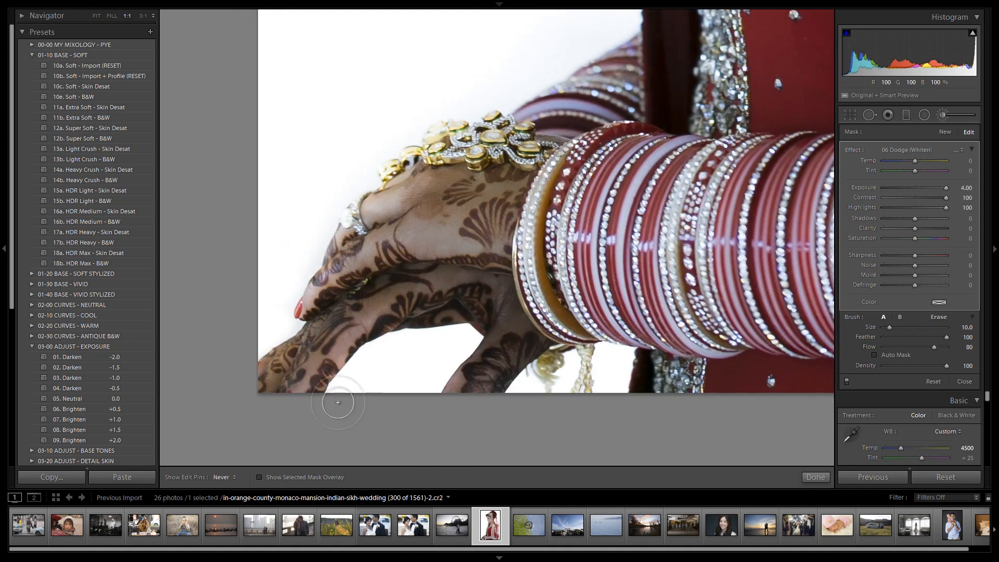
mouse_move(401, 350)
left_mouse_down()
mouse_move(466, 338)
mouse_move(411, 397)
mouse_move(428, 369)
mouse_move(396, 381)
left_mouse_up()
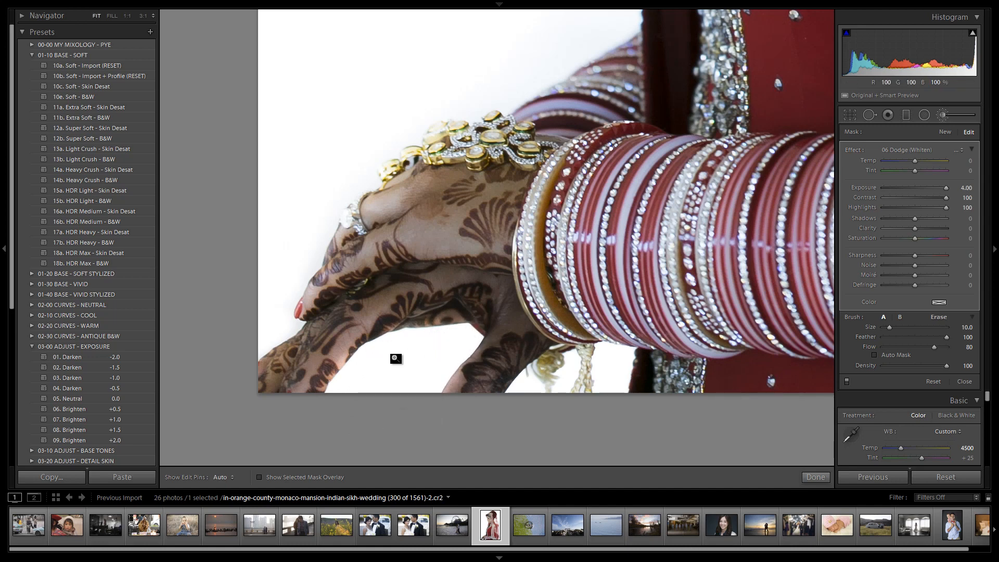
key("z")
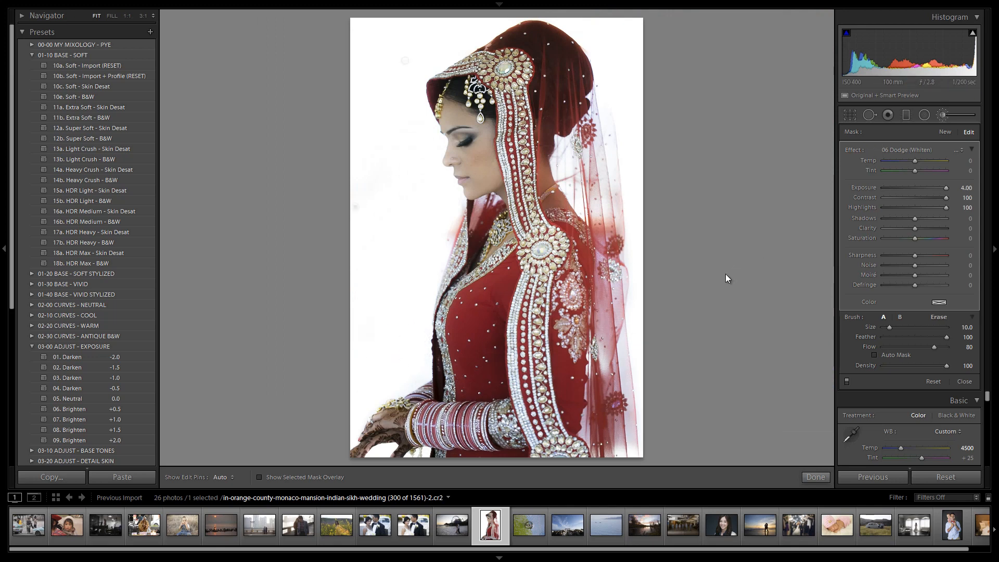
key("ctrl+z")
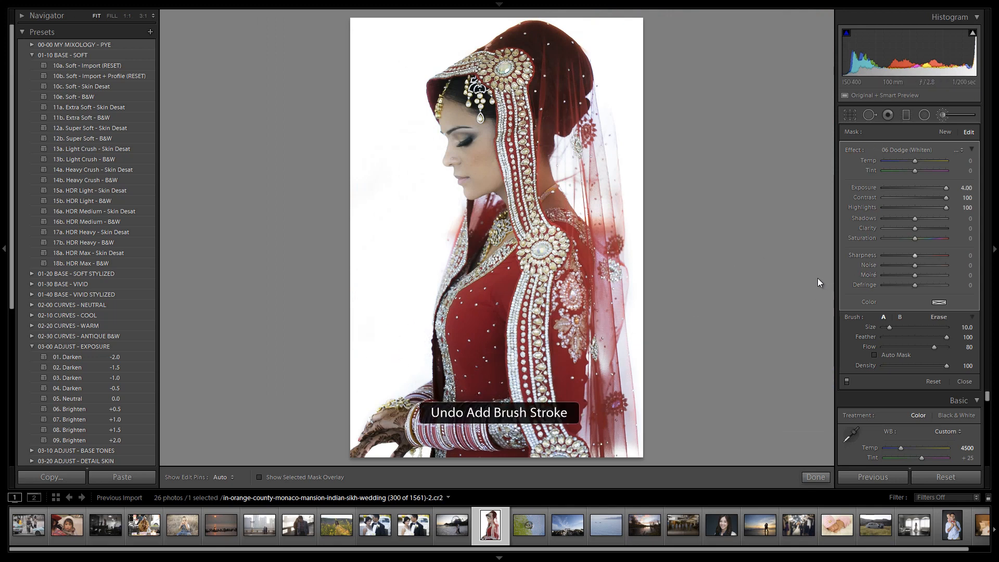
Step: Add a slanted graduated filter with 04 Dodge (Brighten) across the hands and set its exposure to 0.90
left_click(909, 118)
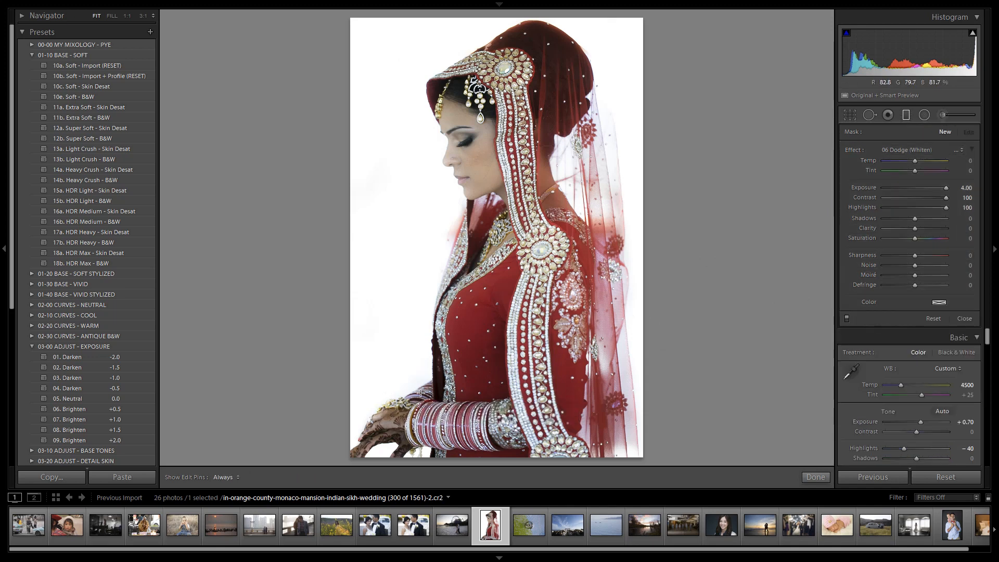
left_click_drag(431, 401, 426, 409)
key("Delete")
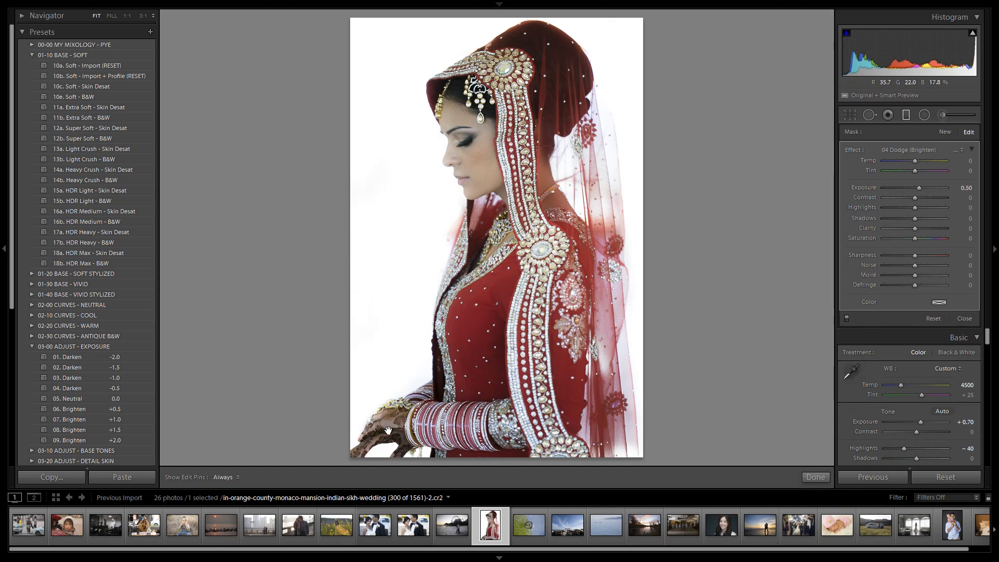
left_click_drag(381, 438, 461, 411)
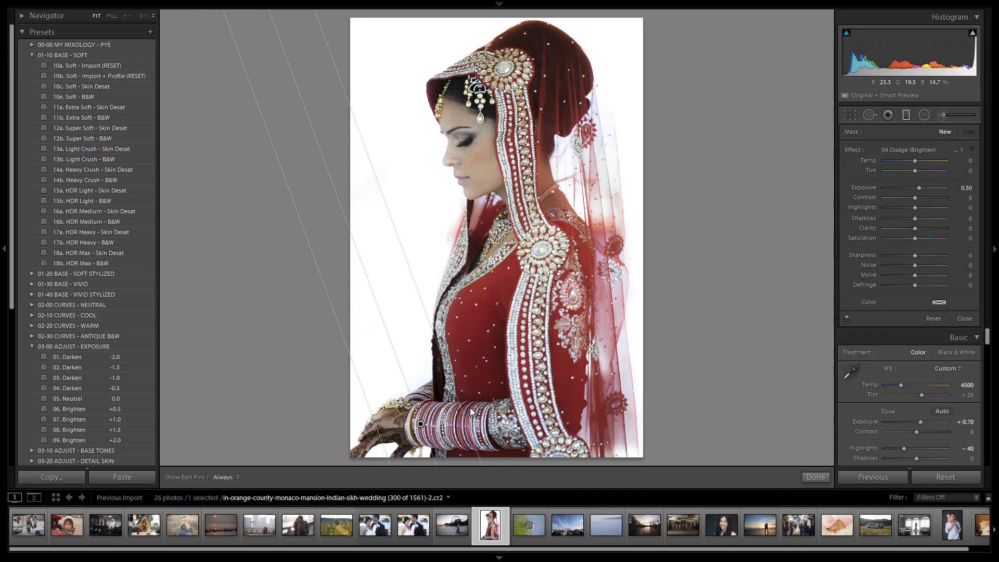
key("Up")
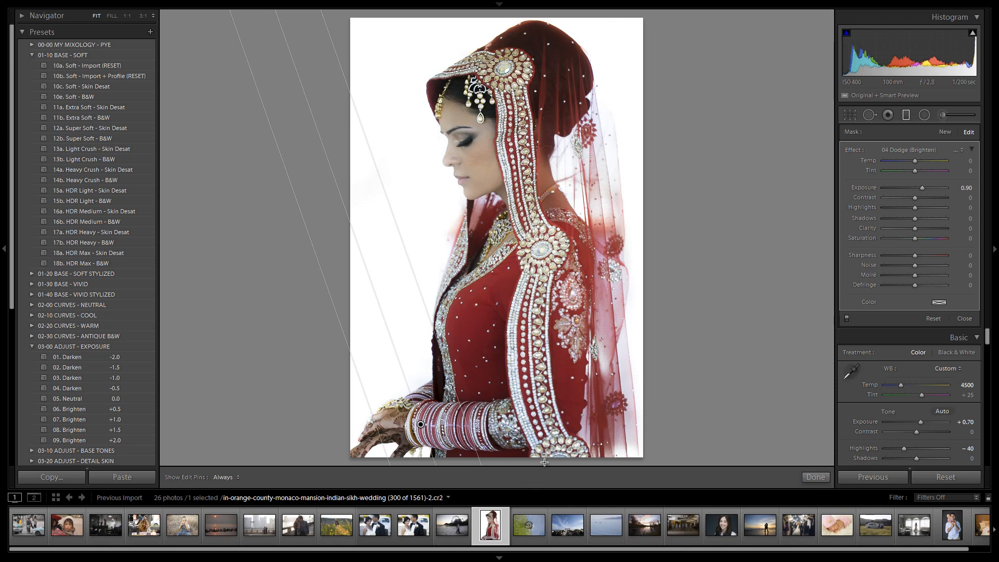
Step: Add a second graduated filter from the photo's lower edge up across the dress and set its exposure to 0.30
left_click_drag(544, 463, 471, 267)
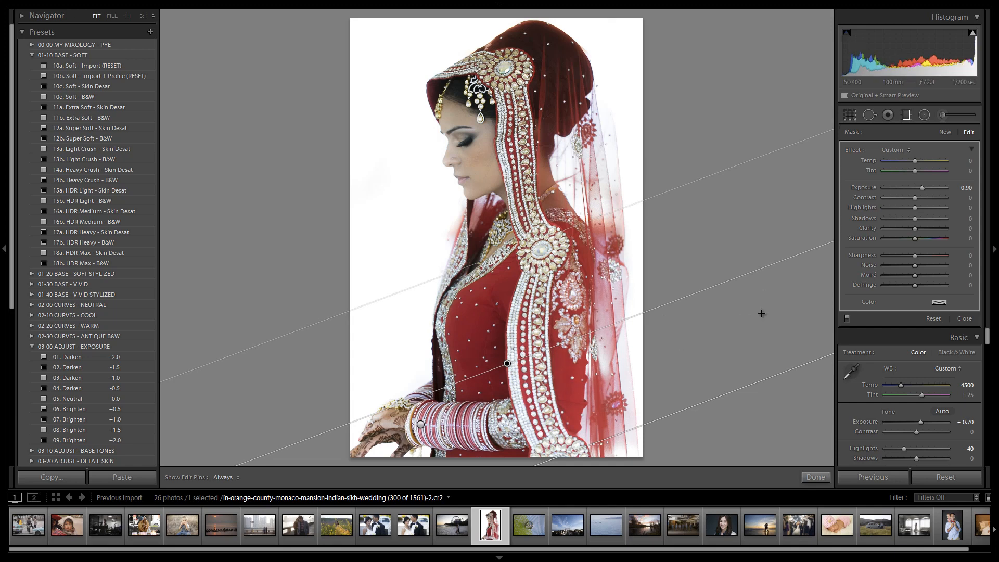
key("shift+Down")
key("Up")
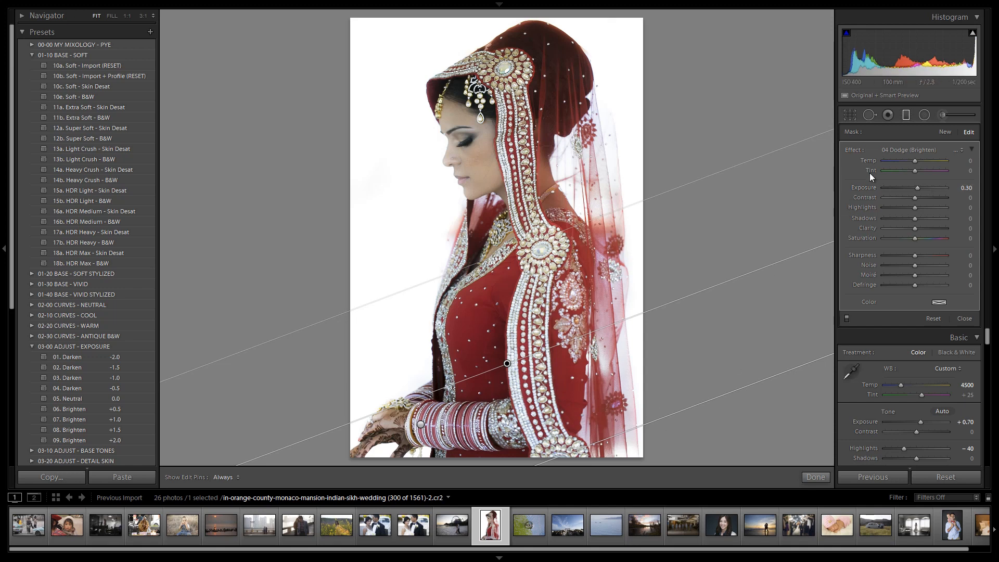
left_click(912, 116)
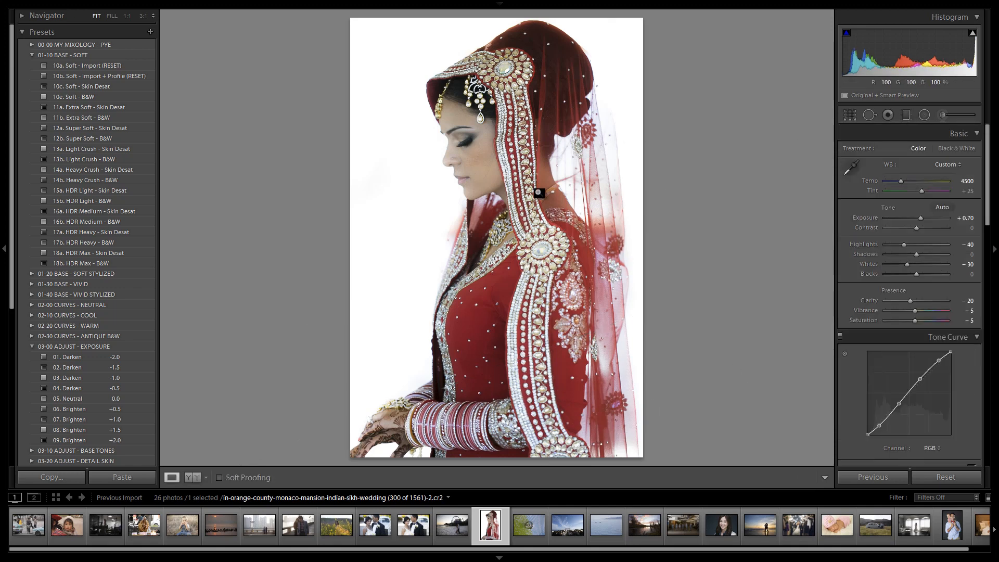
Step: Paint the 15 Hair | Lashes effect over the eyelashes at brush size 5.0 and over the eyebrow at size 4.0
left_click(944, 115)
left_click(924, 149)
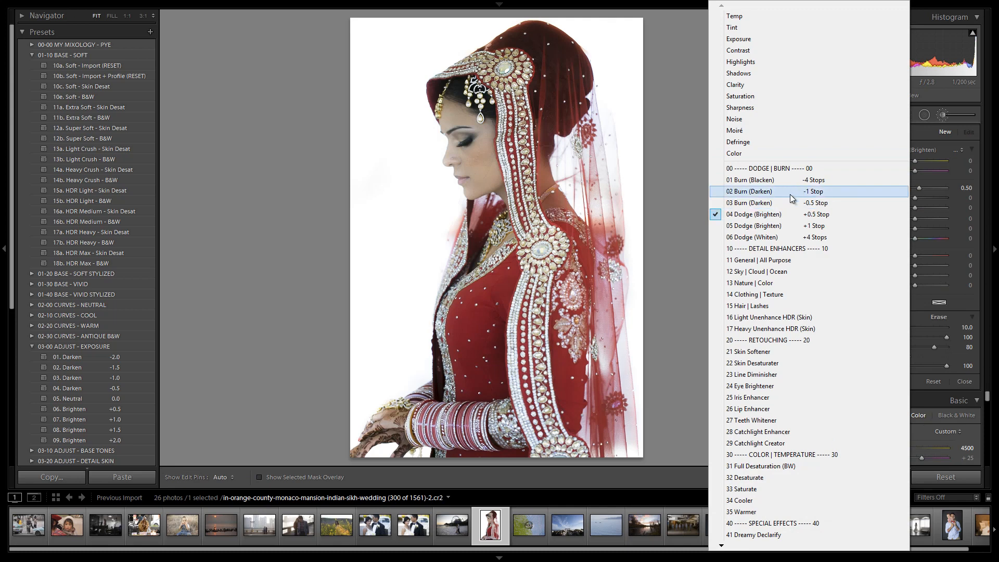
left_click(777, 307)
left_click(457, 131)
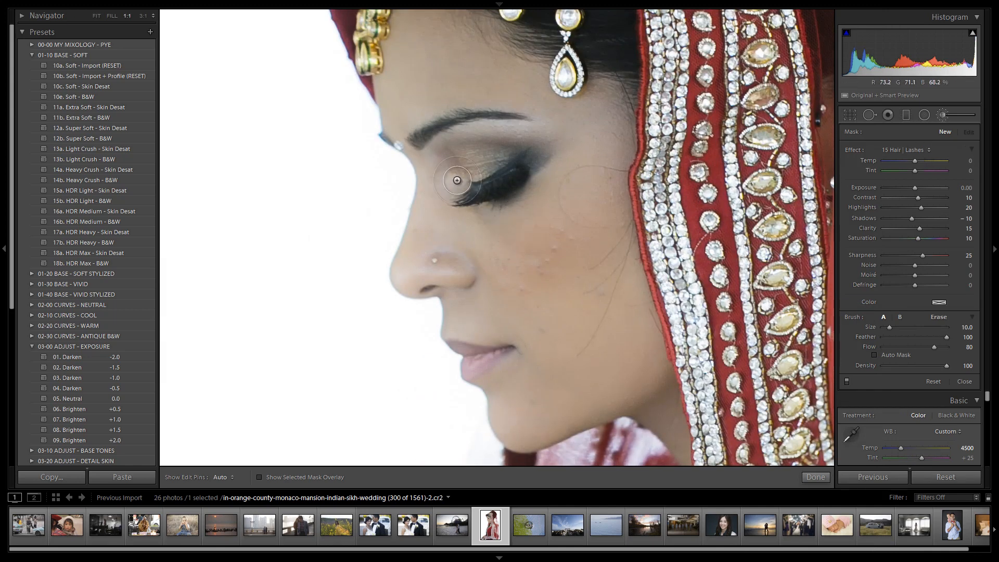
key("[")
key("[")
key("[")
key("[")
key("[")
key("bracketleft")
key("bracketleft")
key("h")
mouse_move(470, 196)
left_mouse_down()
mouse_move(516, 176)
mouse_move(484, 192)
left_mouse_up()
left_click_drag(465, 156, 469, 153)
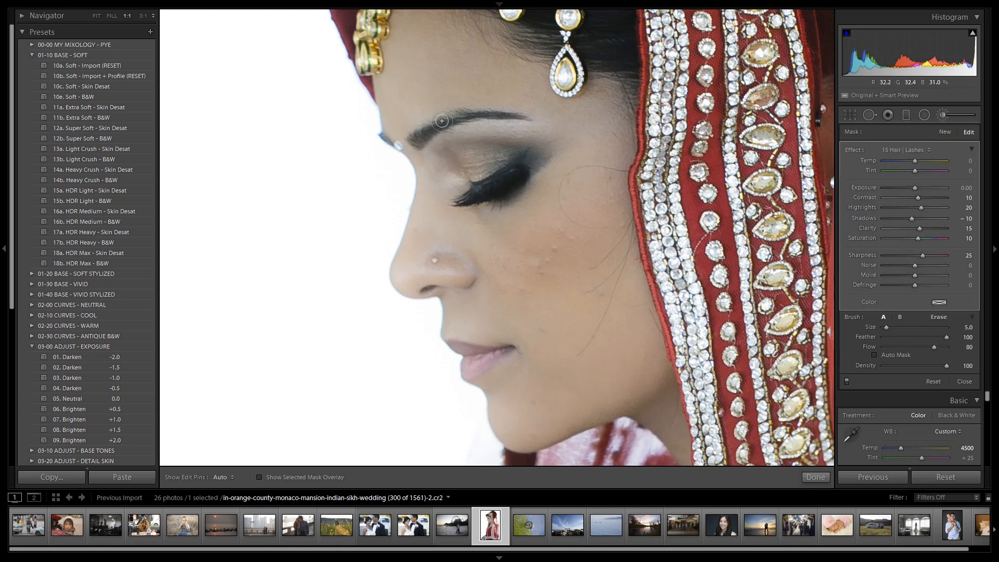
key("bracketleft")
left_click_drag(437, 124, 469, 117)
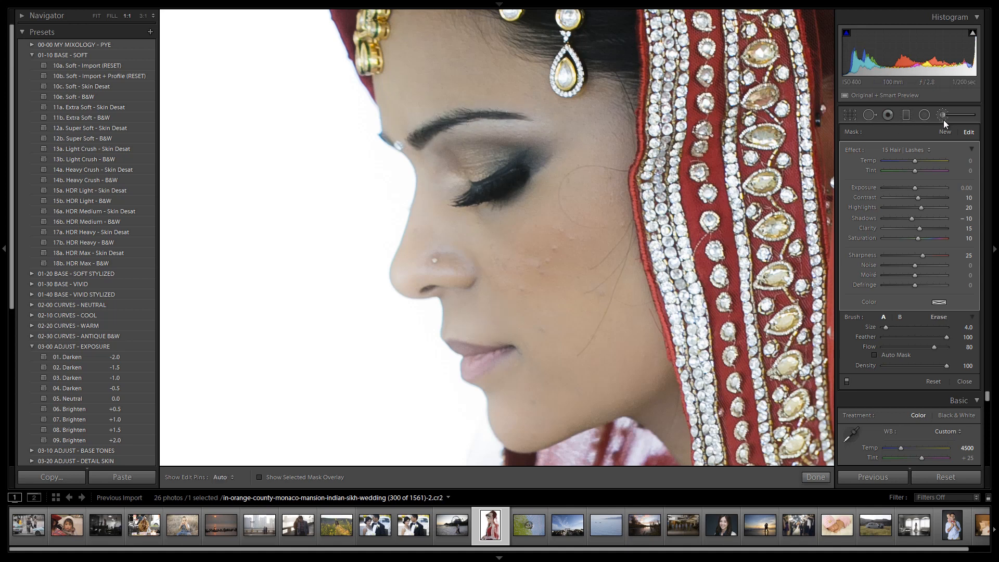
Step: Start a new brush adjustment with the 26 Lip Enhancer effect and paint it over the lips at size 4.0
left_click(904, 152)
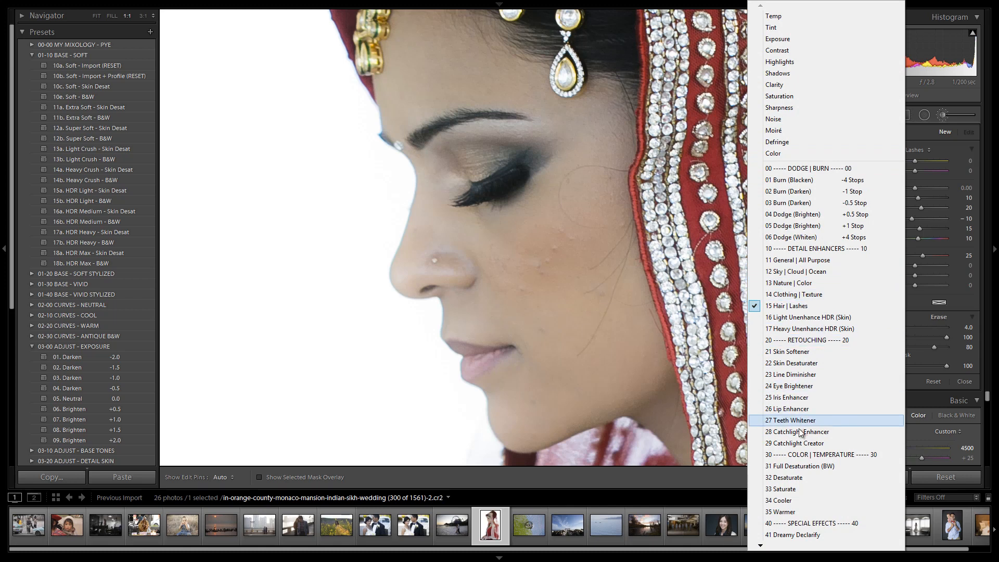
left_click(812, 398)
left_click(910, 151)
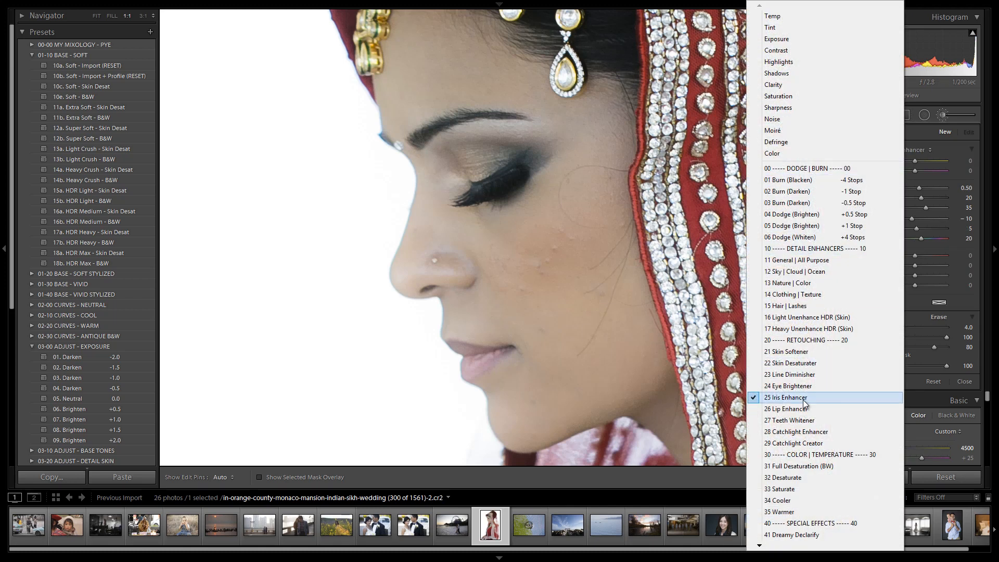
left_click(812, 409)
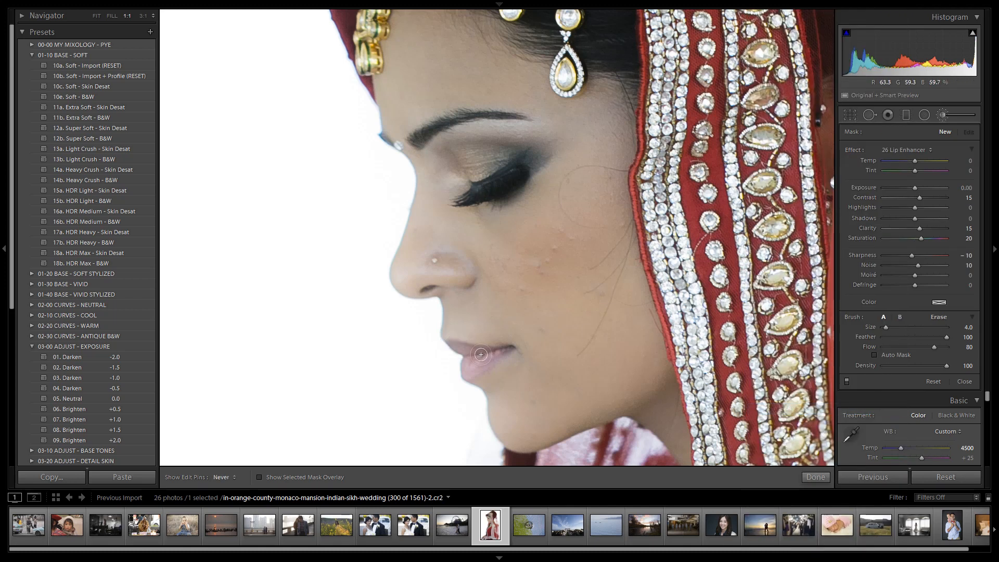
mouse_move(502, 351)
left_mouse_down()
mouse_move(465, 367)
mouse_move(475, 368)
mouse_move(452, 345)
left_mouse_up()
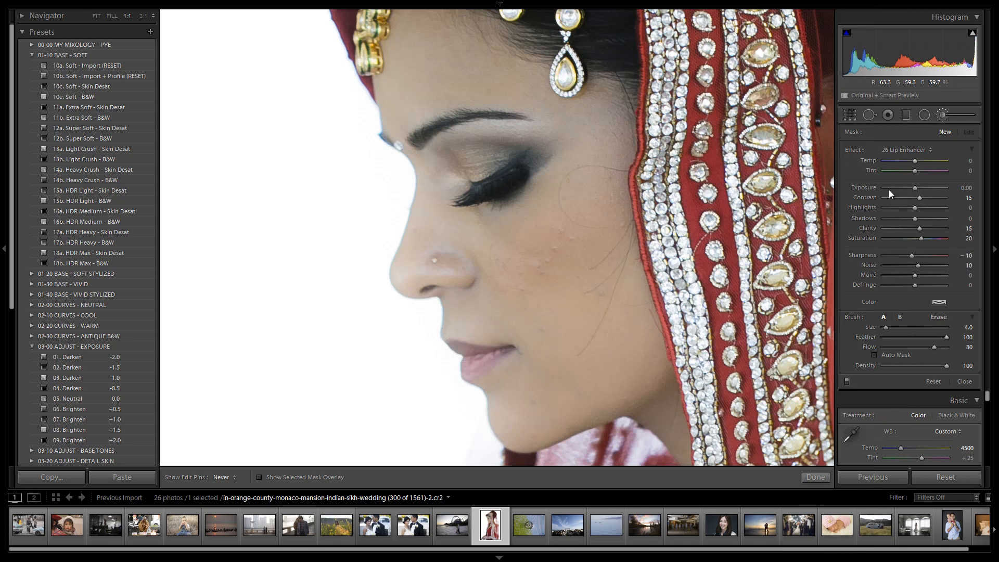
left_click(947, 110)
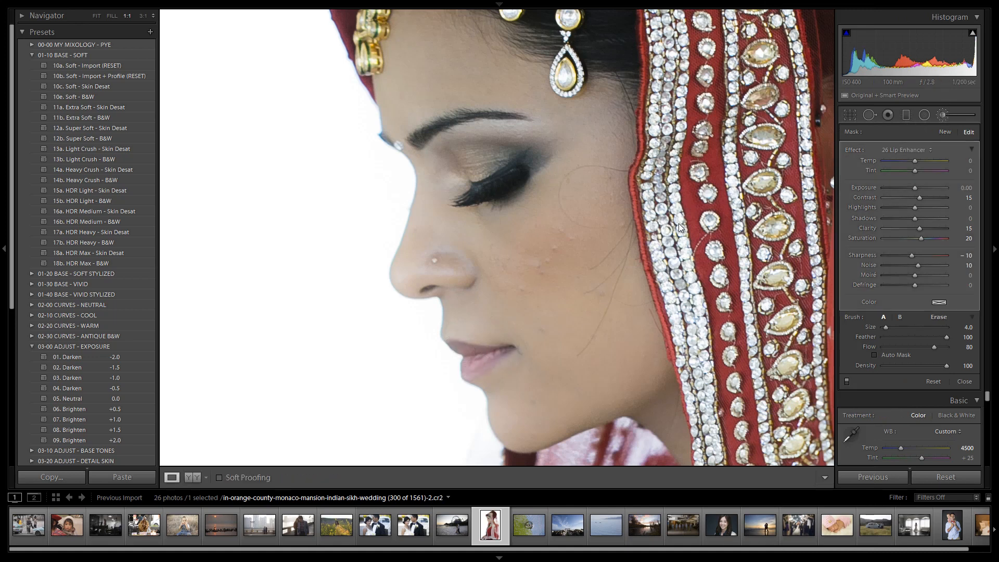
Step: Compare the whole retouched portrait with its unedited version several times
left_click(644, 235)
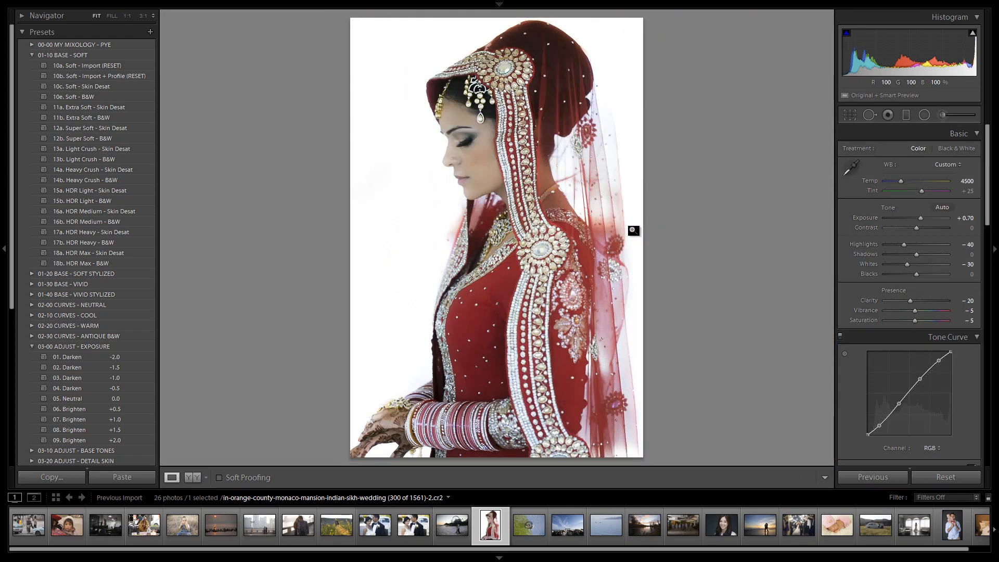
key("backslash")
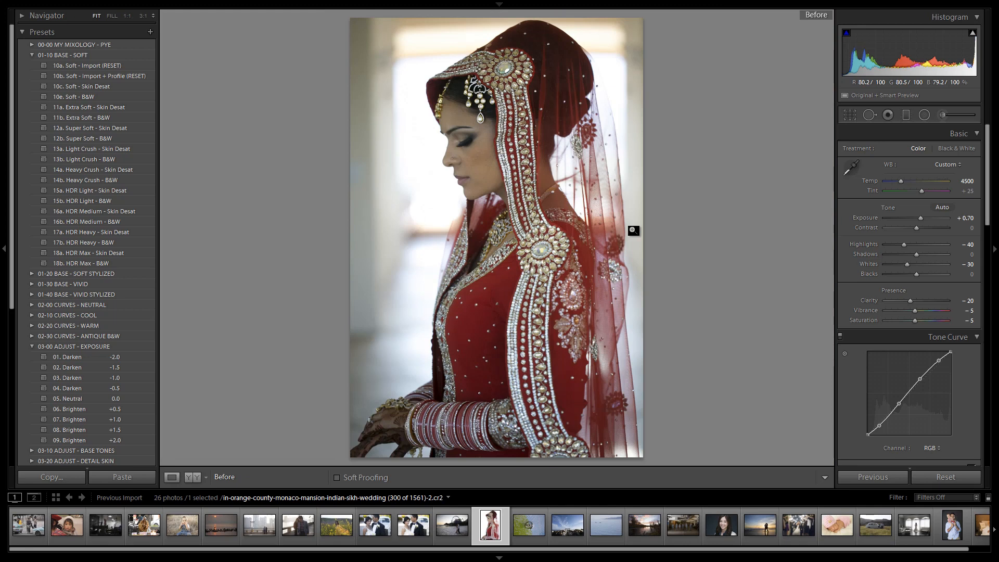
key("backslash")
key("backslash")
key("backslash")
key("backslash")
key("backslash")
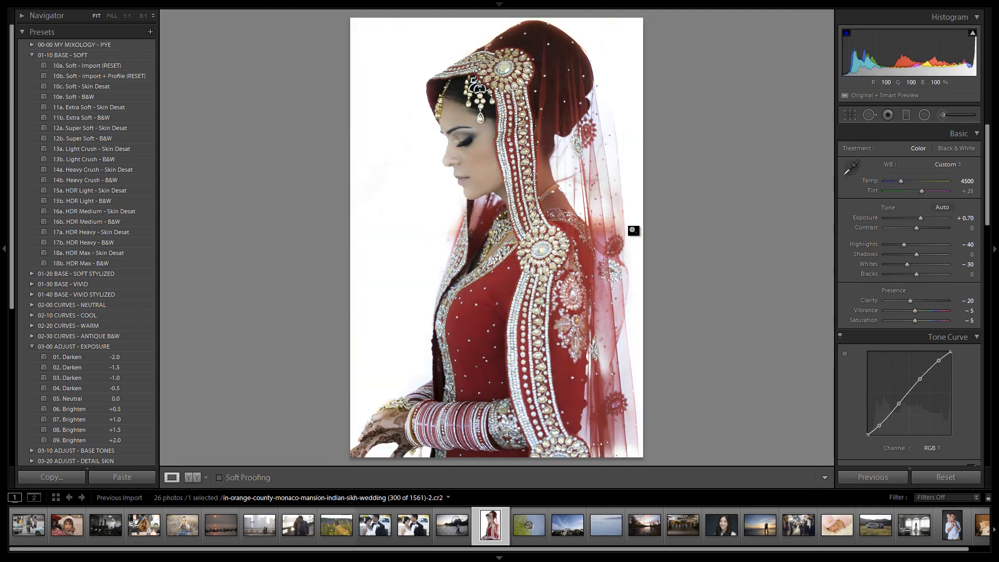
key("backslash")
key("backslash")
key("backslash")
key("backslash")
key("backslash")
key("backslash")
Step: Raise the portrait's overall exposure to +0.90
left_click(943, 115)
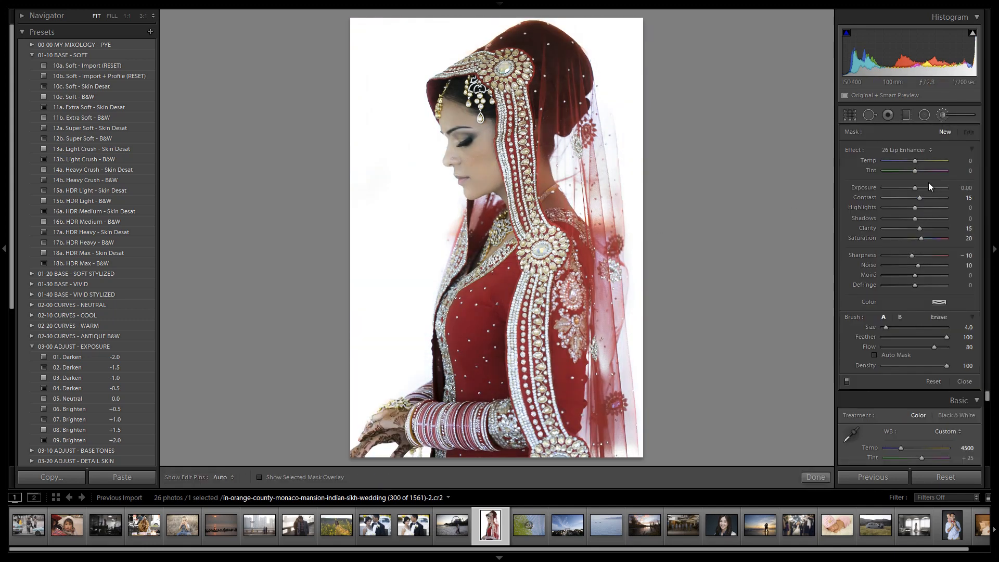
left_click(942, 116)
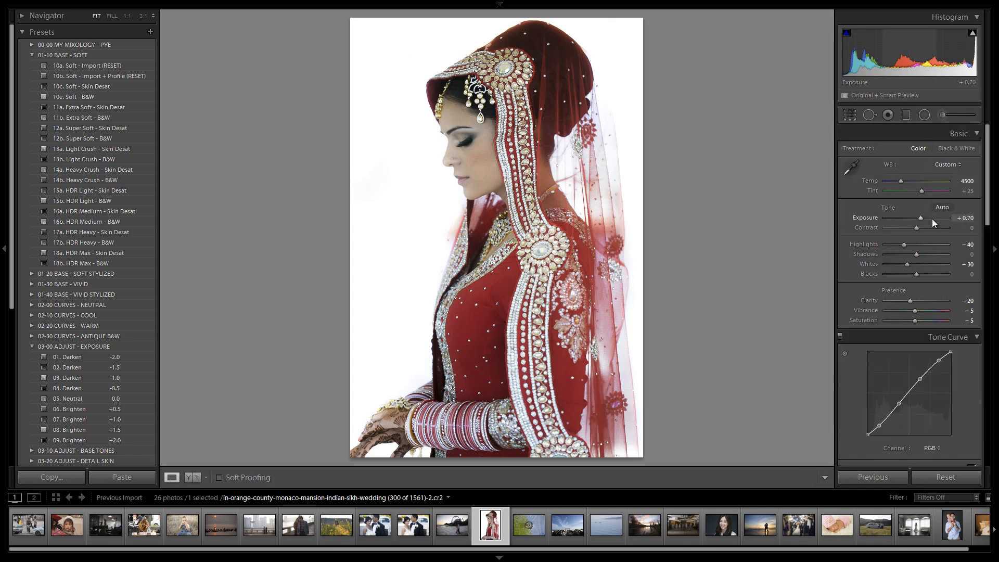
key("Up")
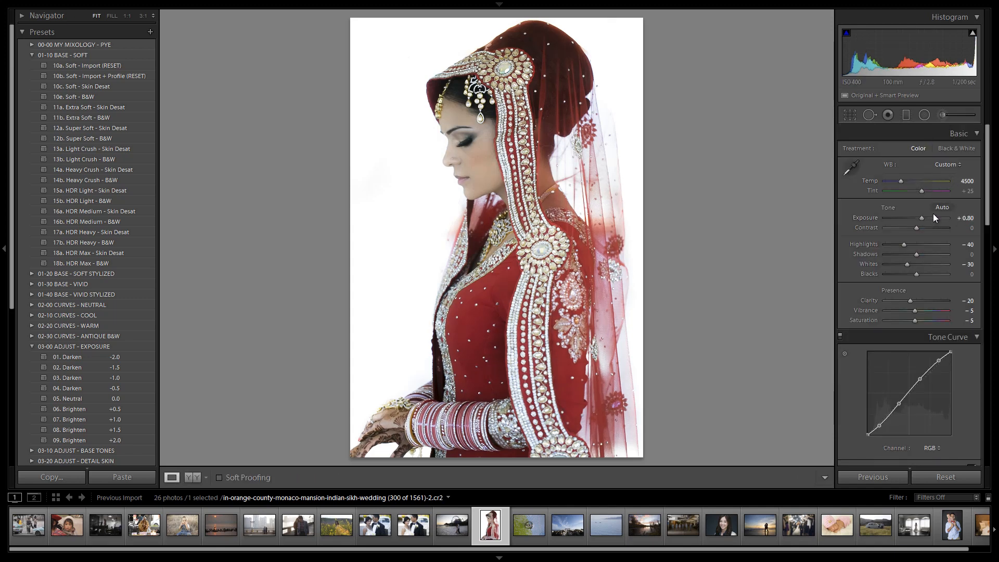
key("Up")
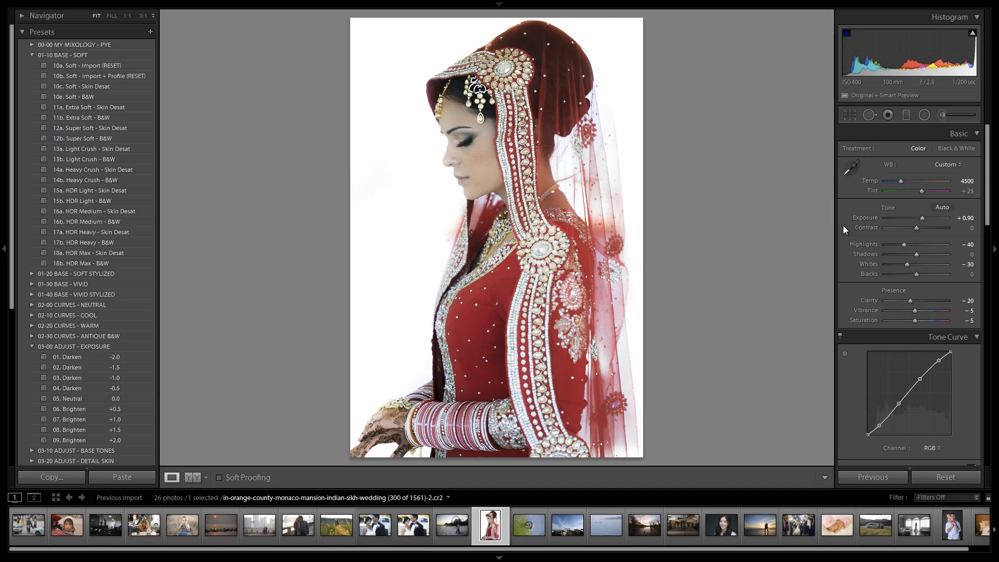
Step: Check the brightened portrait against the original before view
key("backslash")
key("backslash")
key("backslash")
key("backslash")
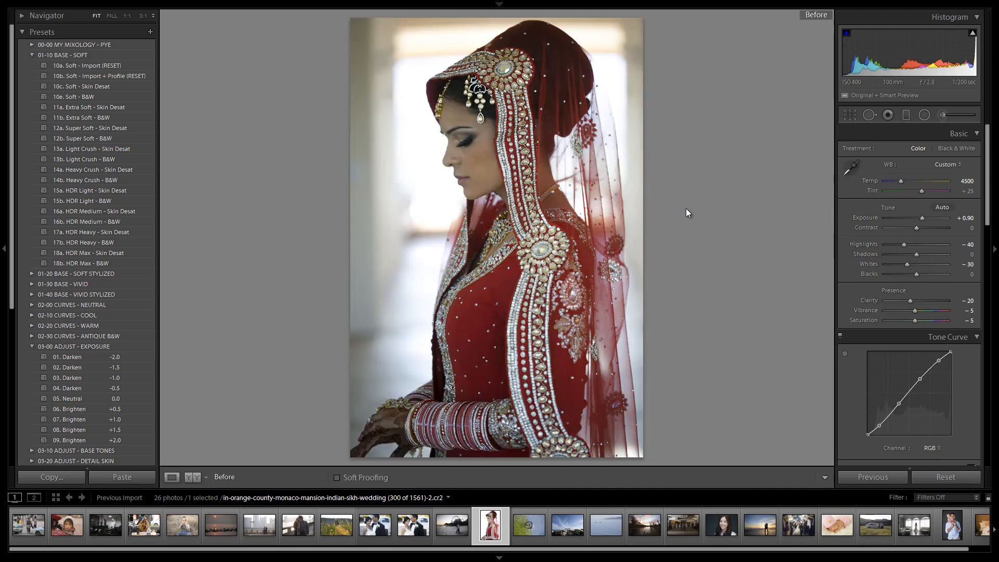